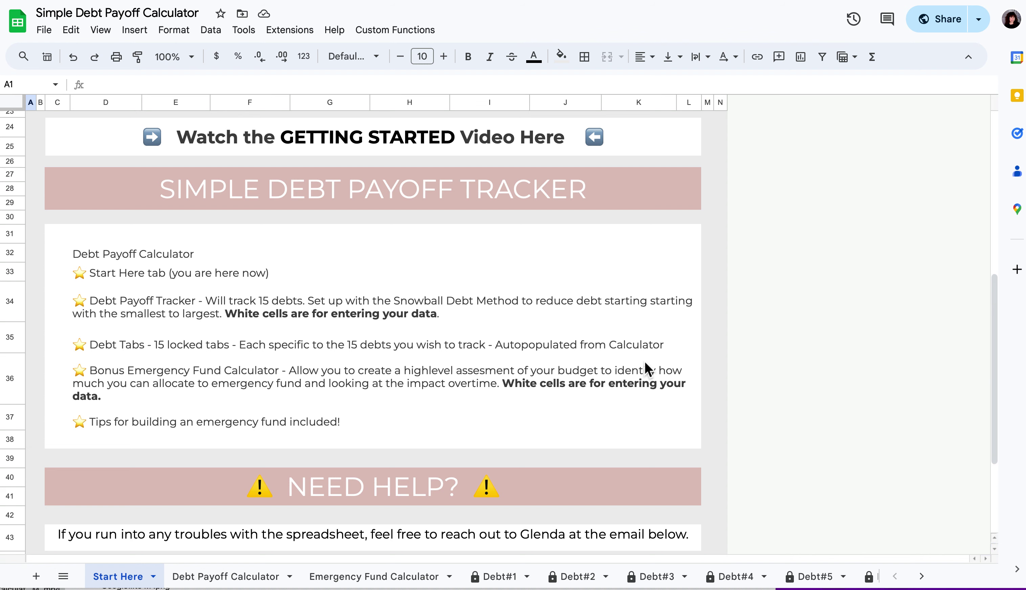
Step: Read through the Start Here sheet, including the protected-range notice, the list of included tabs and the help section
scroll(645, 362, down, 5)
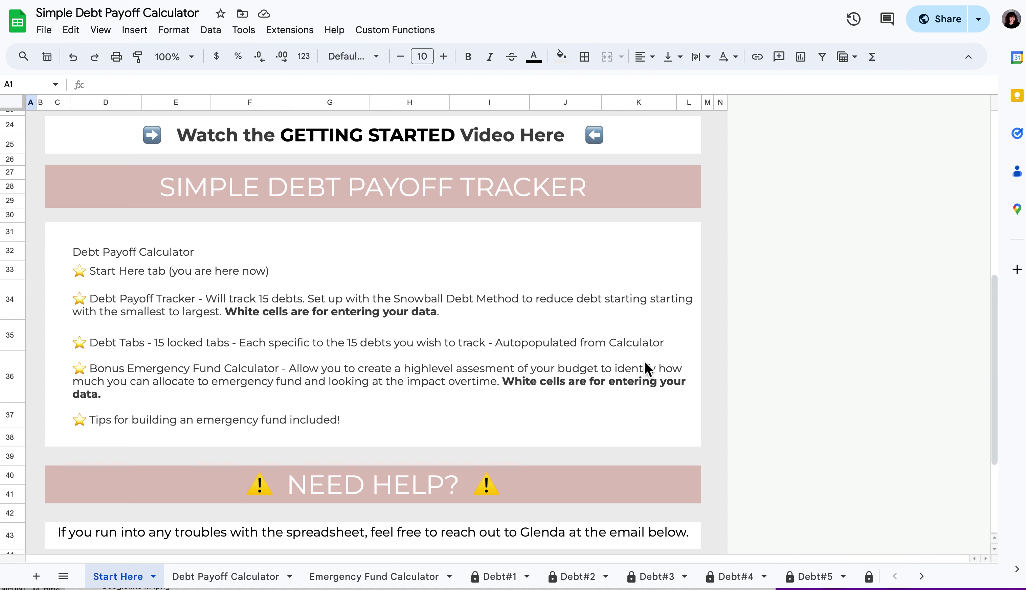
scroll(645, 361, up, 15)
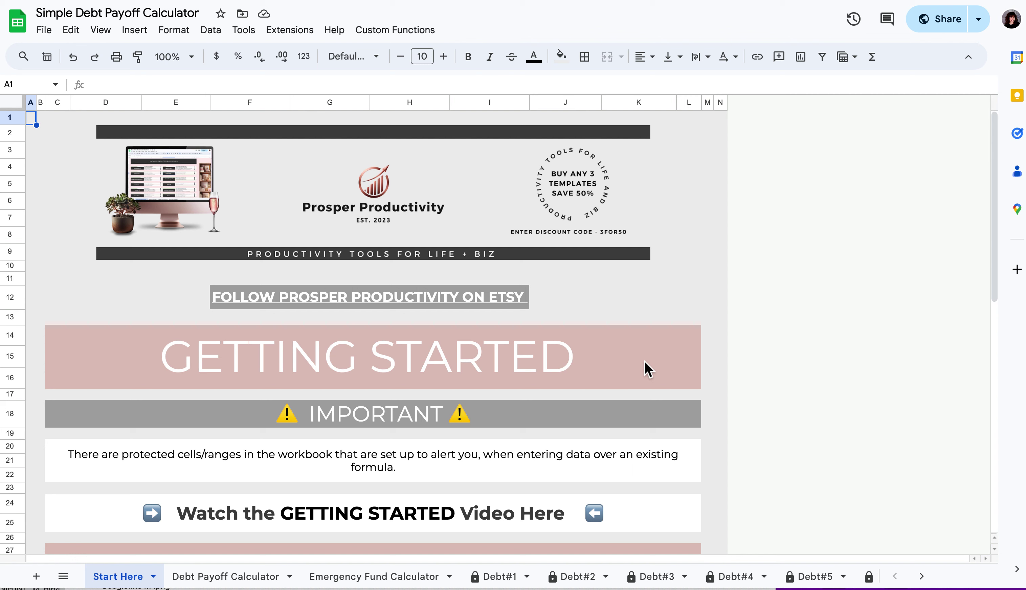
scroll(644, 362, down, 3)
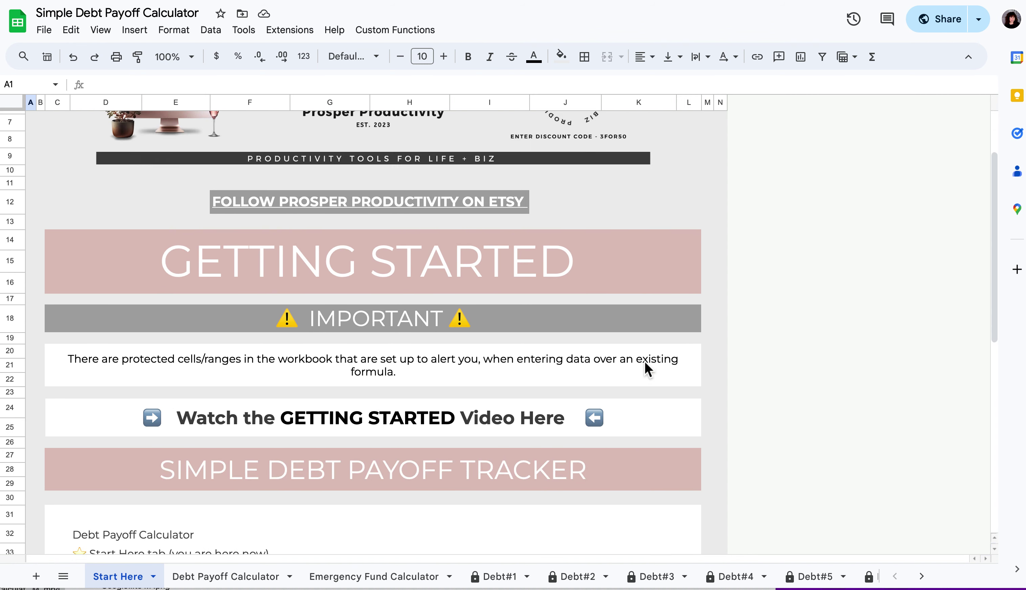
scroll(344, 291, up, 3)
scroll(517, 367, down, 7)
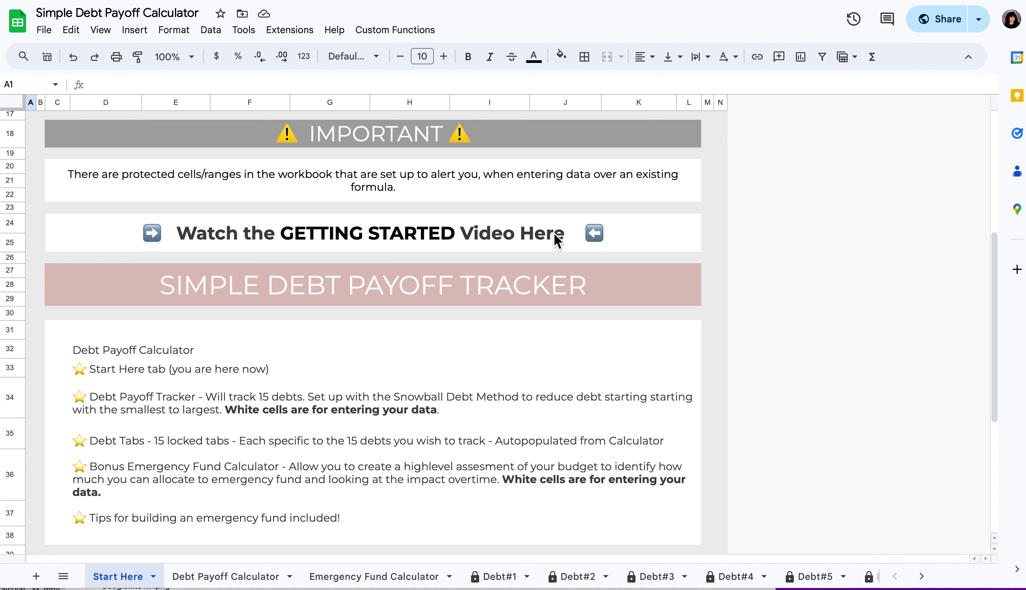
scroll(489, 383, down, 3)
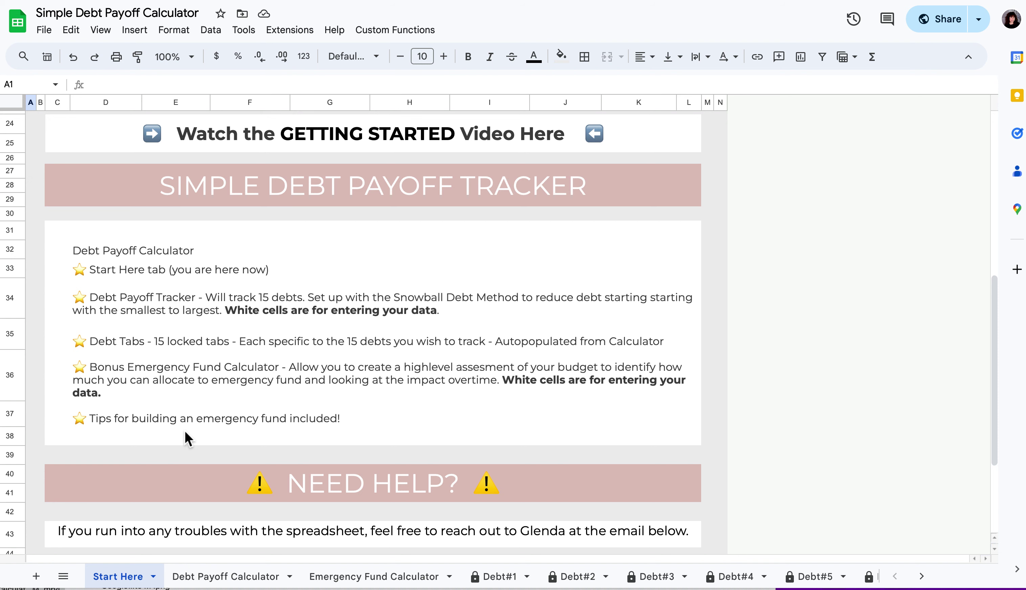
scroll(185, 433, down, 4)
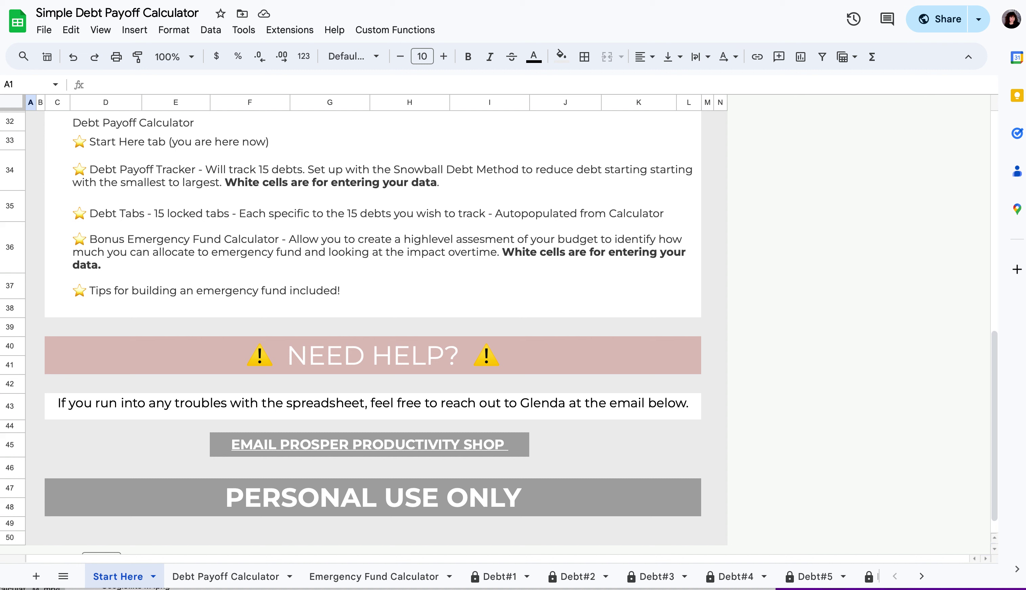
Step: Open the Debt Payoff Calculator sheet and look over its debt entry and debt summary tables
click(214, 578)
scroll(361, 286, left, 1)
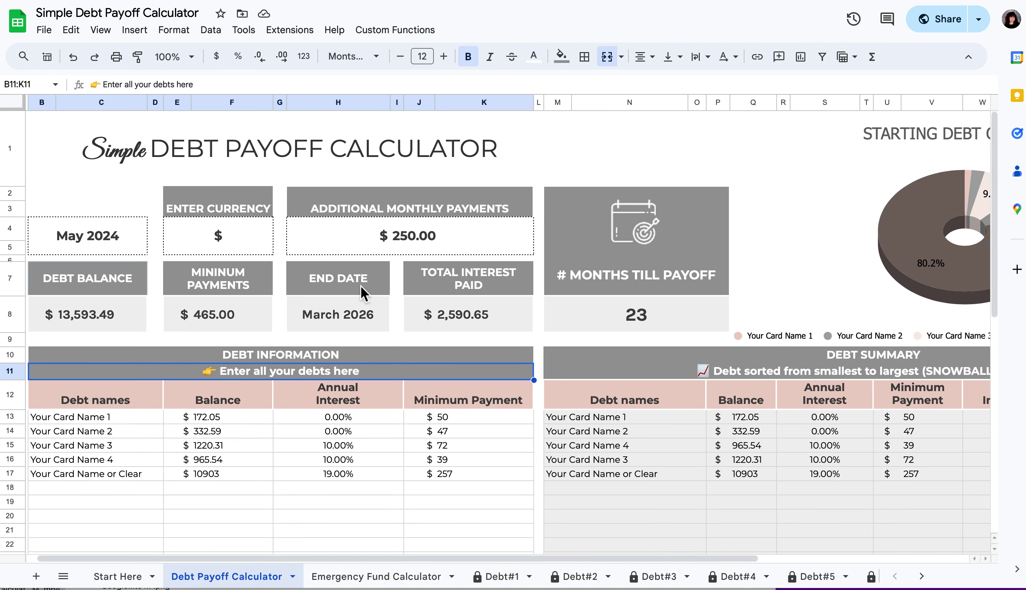
scroll(360, 287, right, 5)
scroll(361, 286, left, 5)
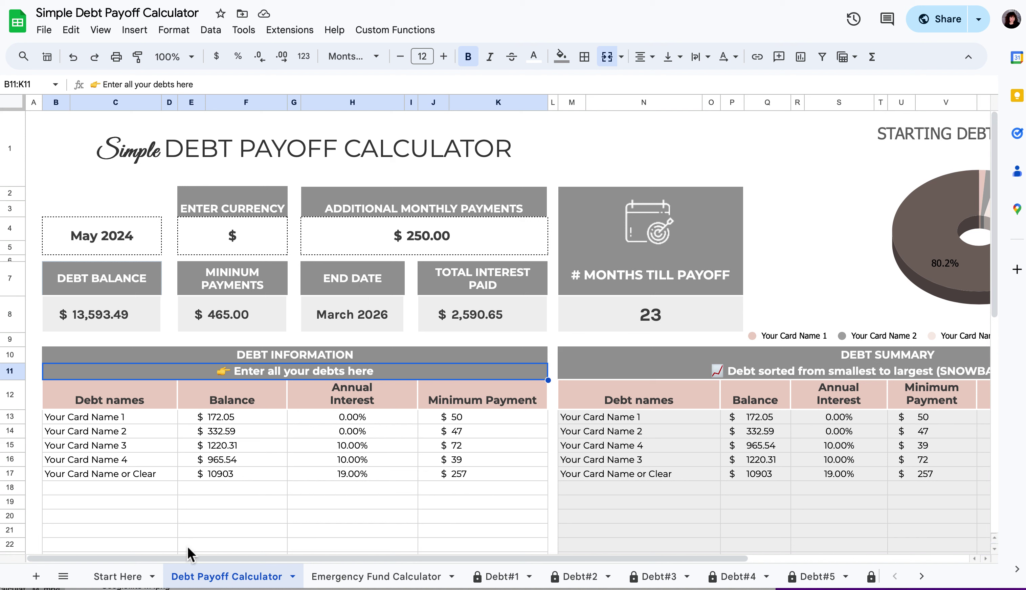
click(111, 502)
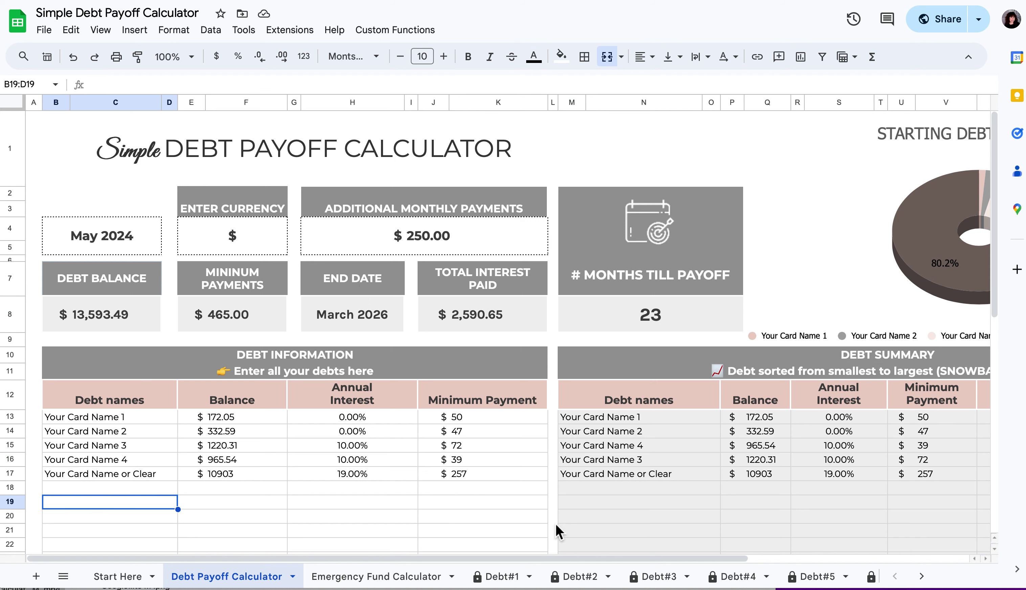
click(643, 489)
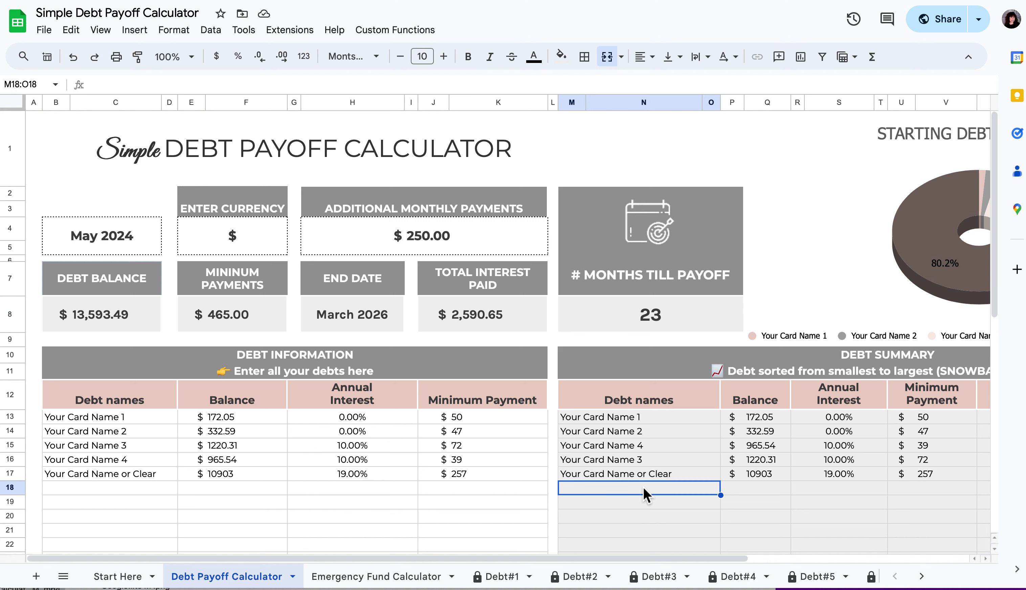
Step: Try to edit the protected total interest paid amount, and cancel the edit
click(527, 327)
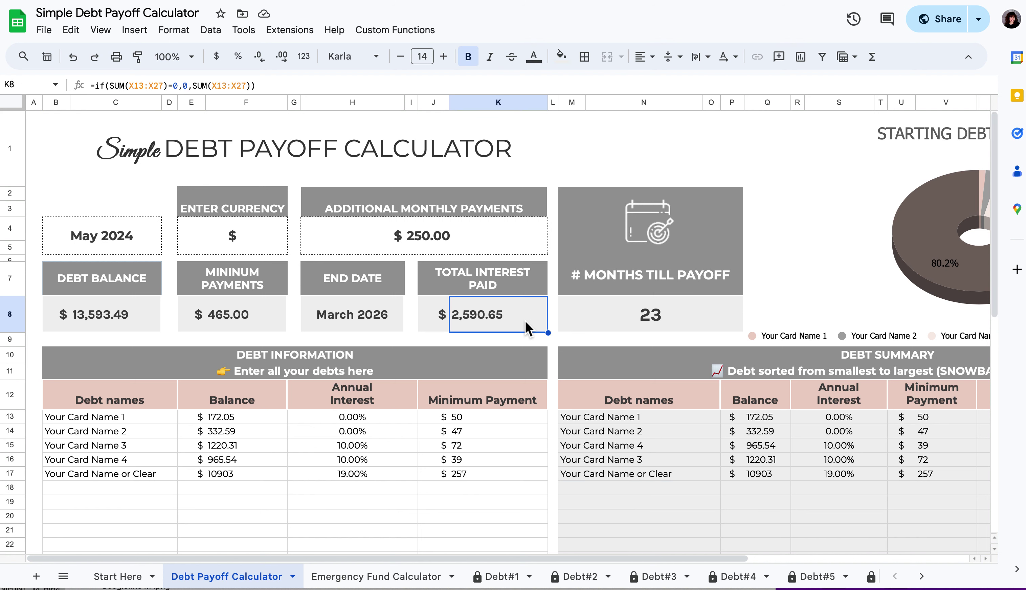
double_click(528, 327)
click(500, 354)
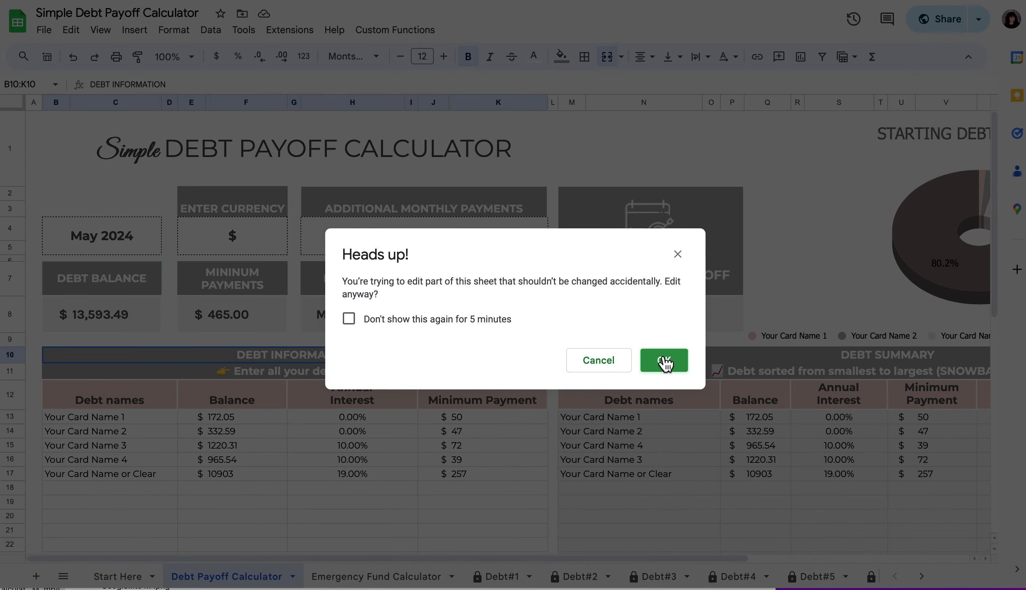
click(602, 359)
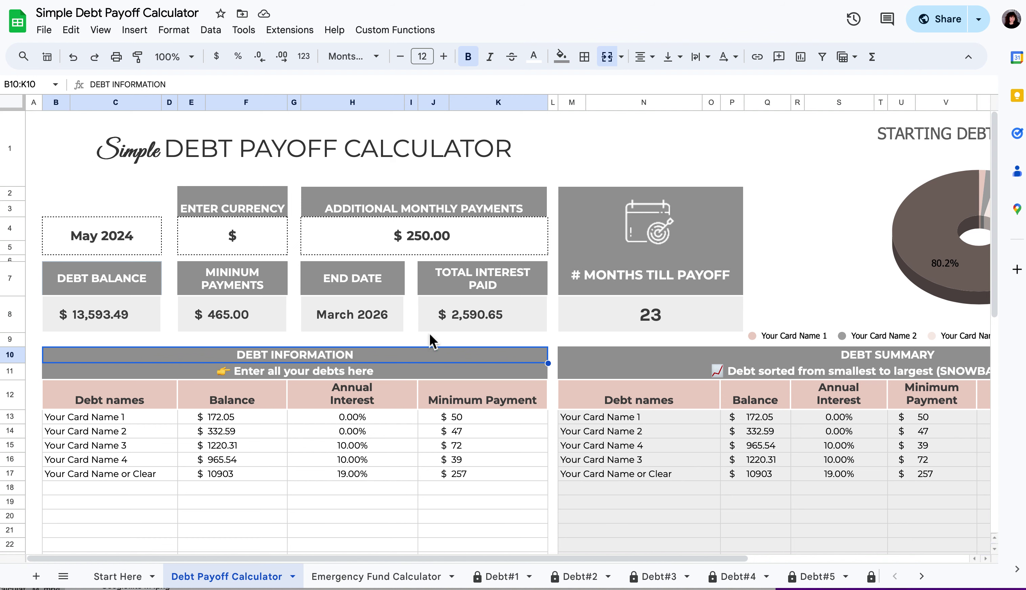
Step: Clear the total interest paid amount in K8 despite its protection, and undo the deletion
click(521, 331)
double_click(501, 371)
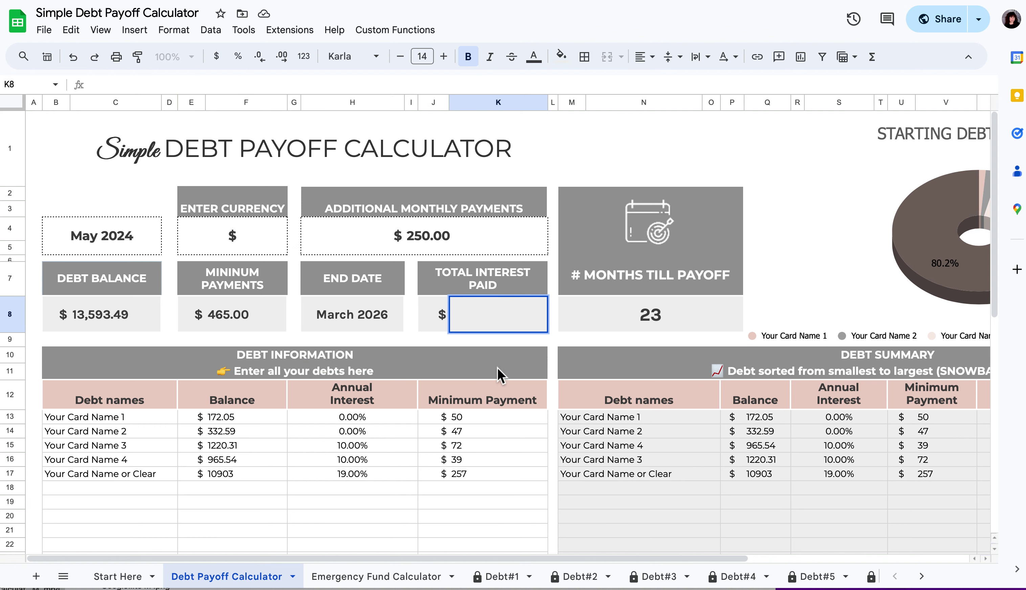
click(656, 368)
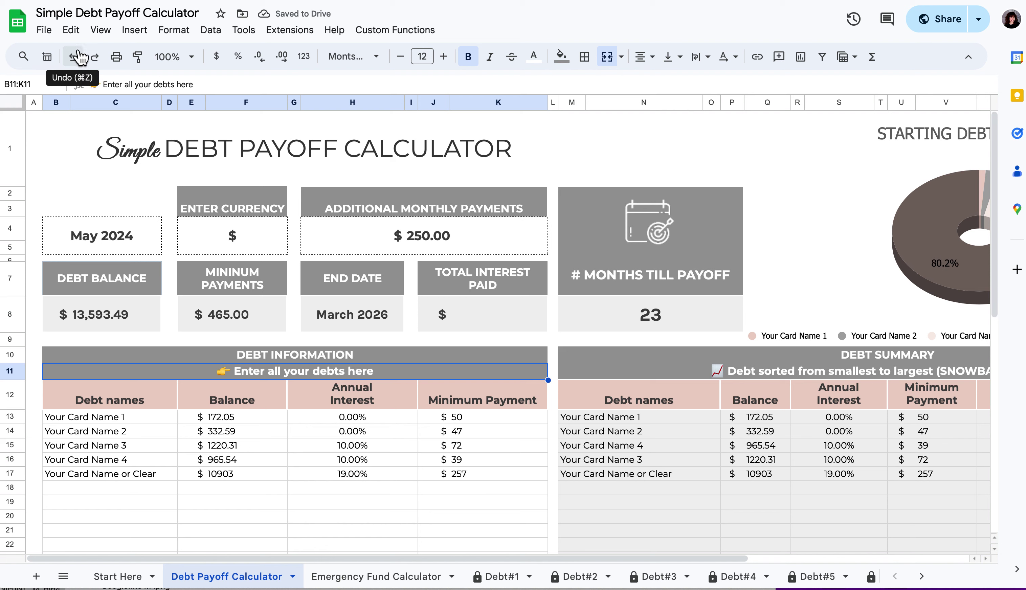
click(76, 66)
click(76, 66)
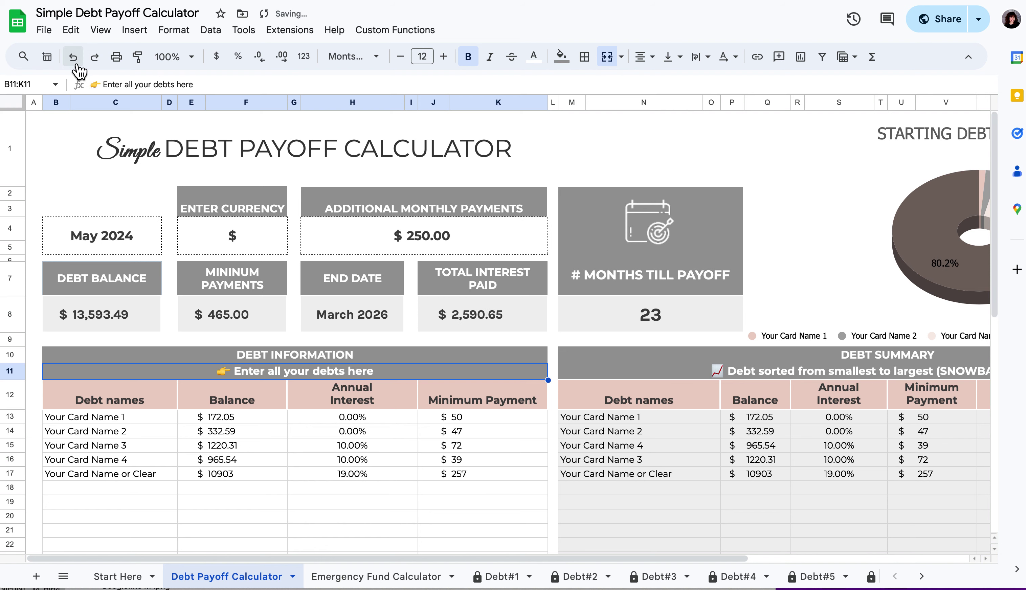
Step: Examine the debt name, balance, annual interest and minimum payment entries, along with the debt balance and minimum payments totals
click(423, 492)
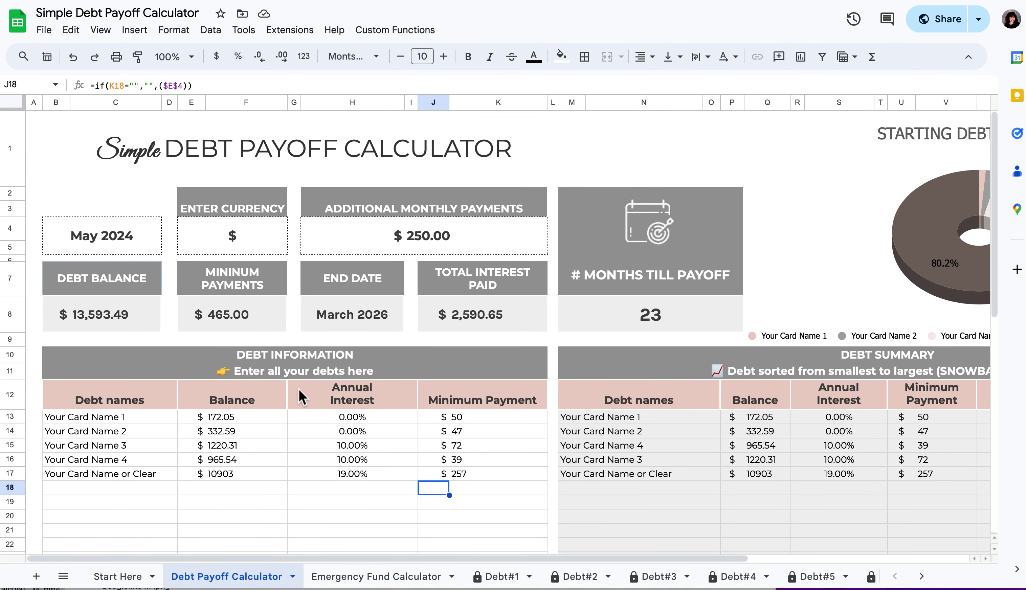
click(279, 353)
click(157, 424)
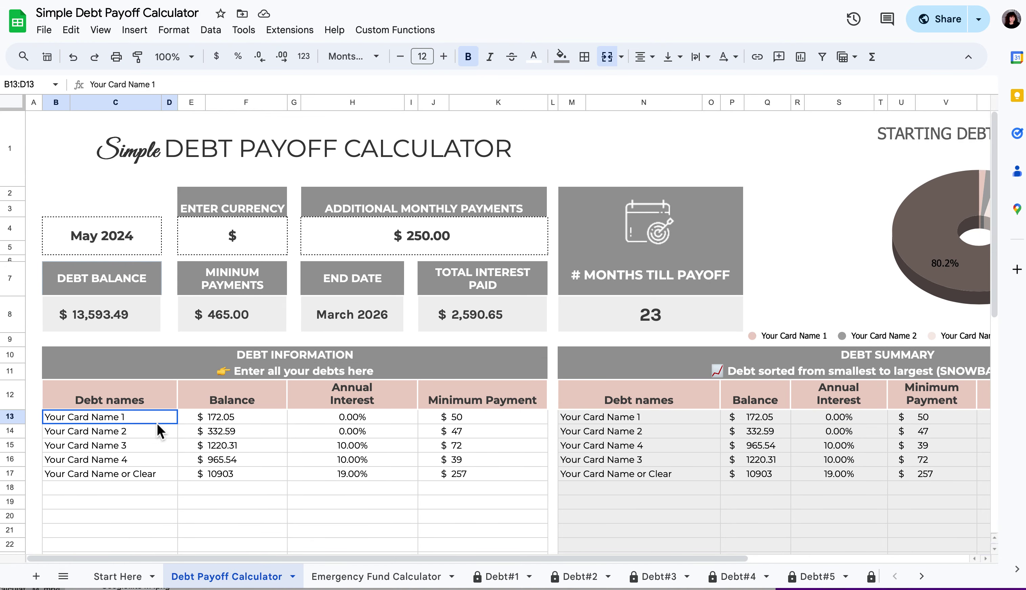
click(130, 439)
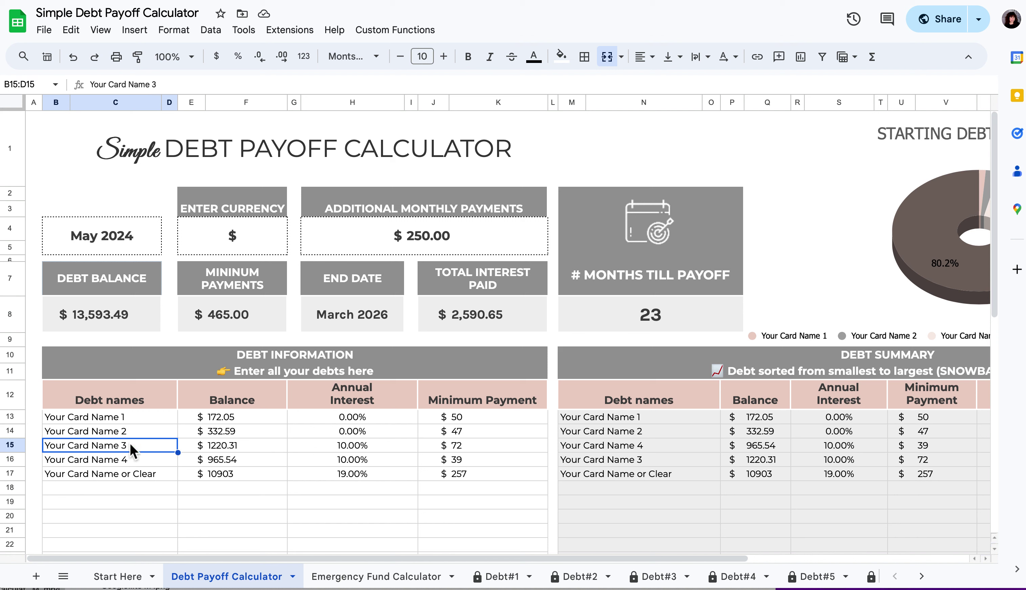
click(240, 422)
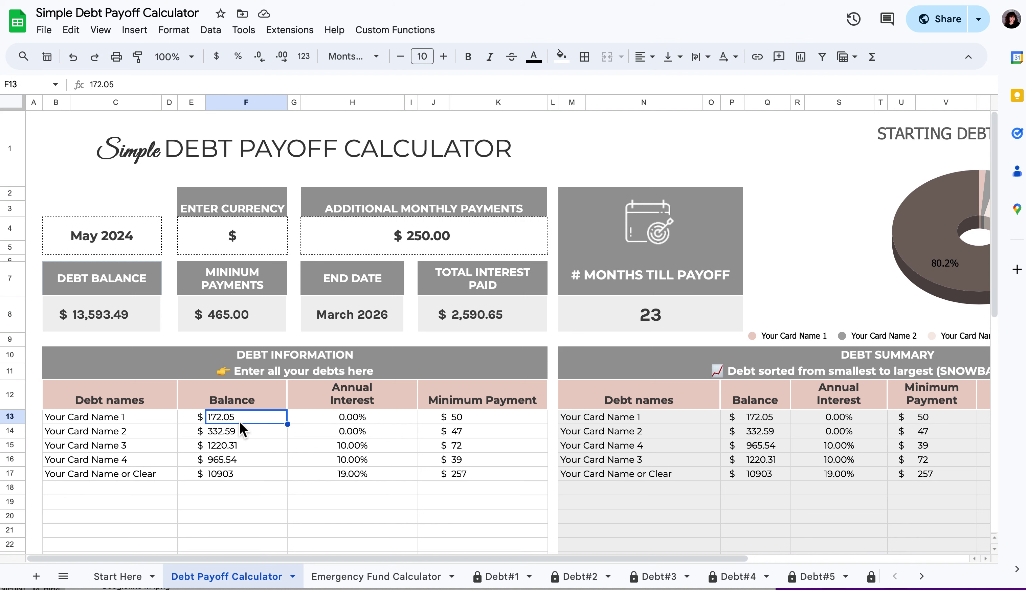
click(339, 421)
click(485, 421)
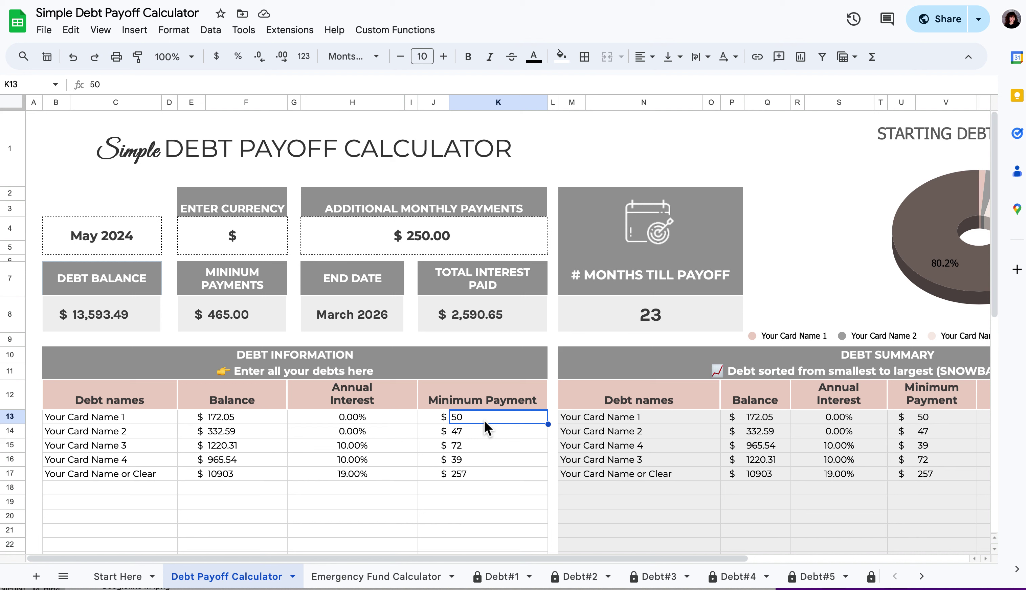
click(237, 317)
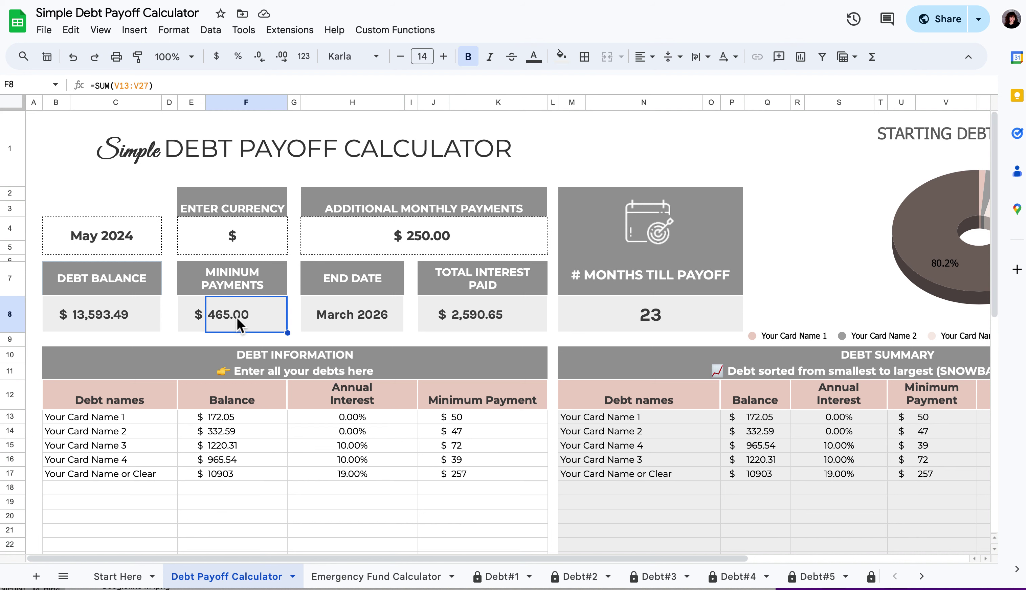
click(119, 311)
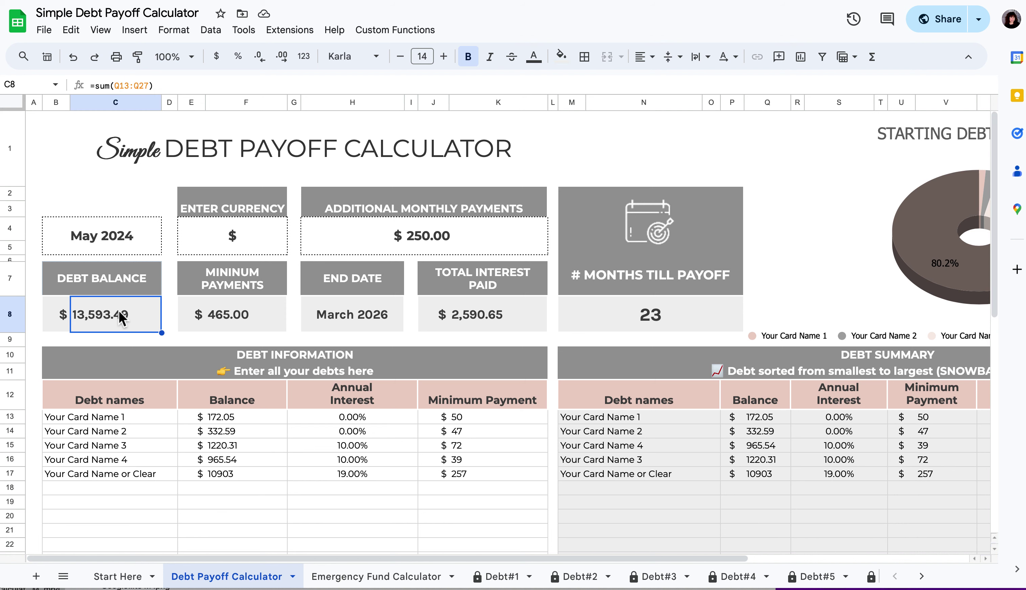
click(229, 307)
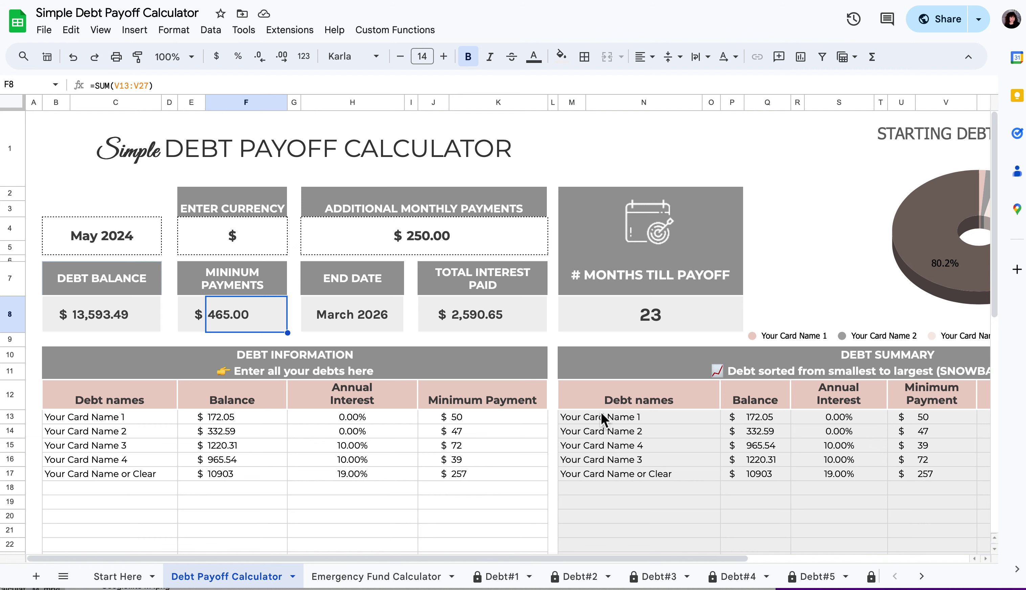
Step: Examine all columns of the snowball-sorted debt summary, through Total Interest, Paid by and Months, against the entered debts
scroll(601, 412, right, 5)
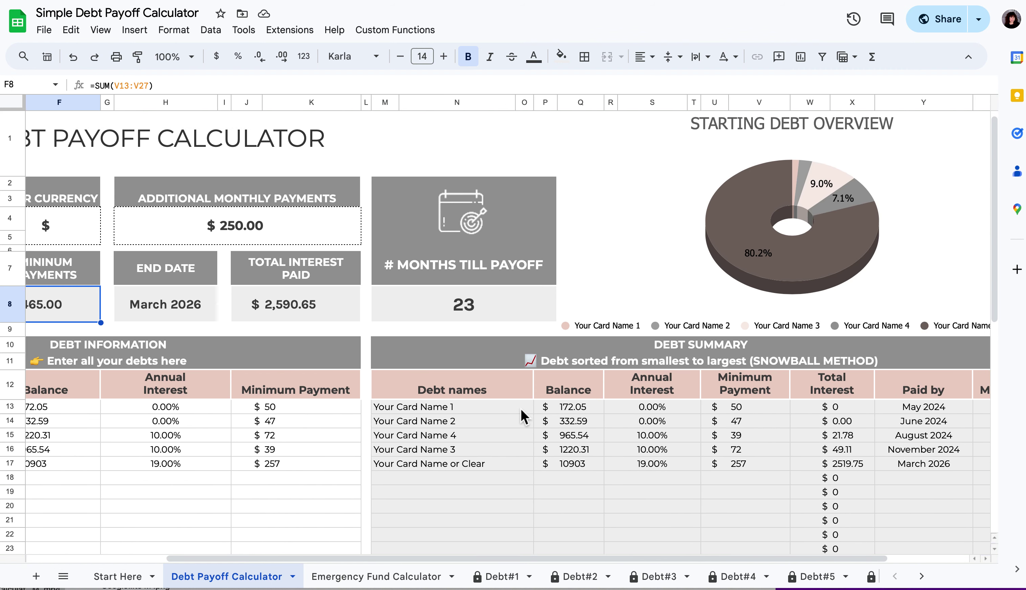
scroll(521, 409, down, 2)
scroll(521, 409, right, 3)
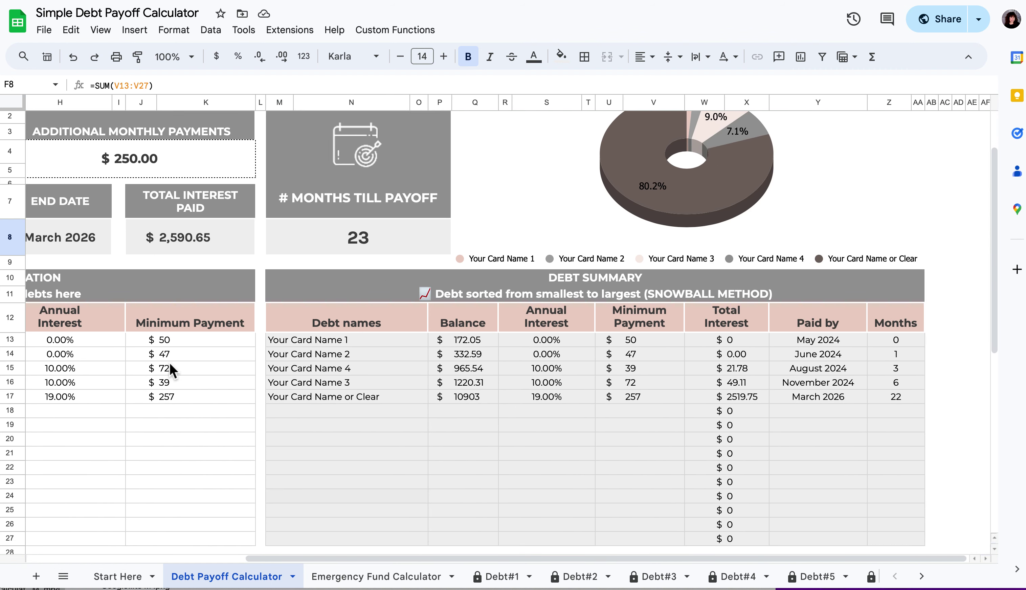
scroll(170, 363, left, 5)
scroll(698, 431, right, 7)
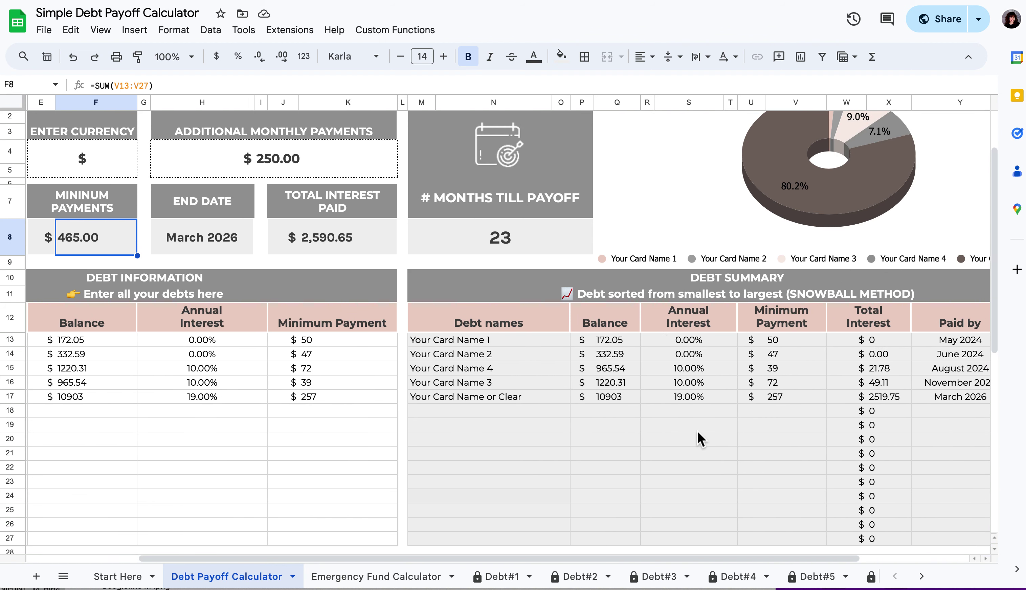
scroll(697, 431, down, 1)
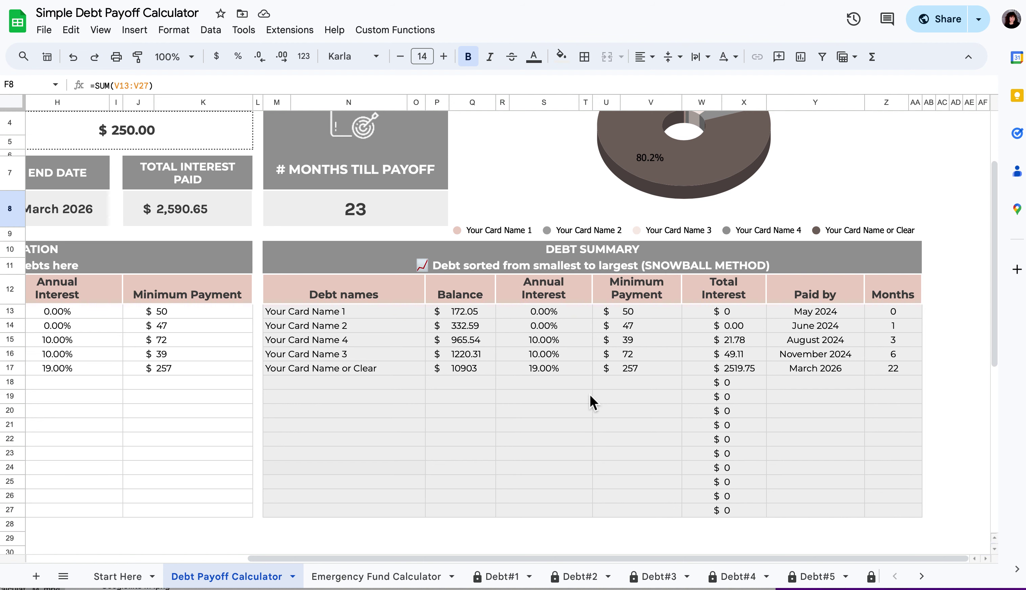
scroll(590, 395, left, 7)
scroll(590, 395, up, 2)
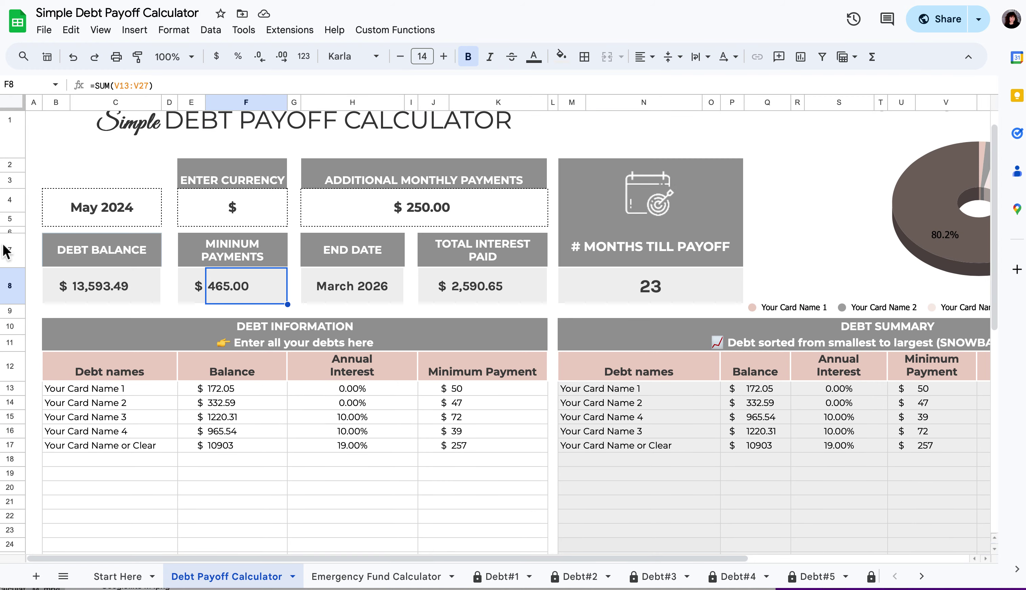
Step: Inspect the start month cell, the currency cell and the currency symbol for the first debt in the summary
click(113, 208)
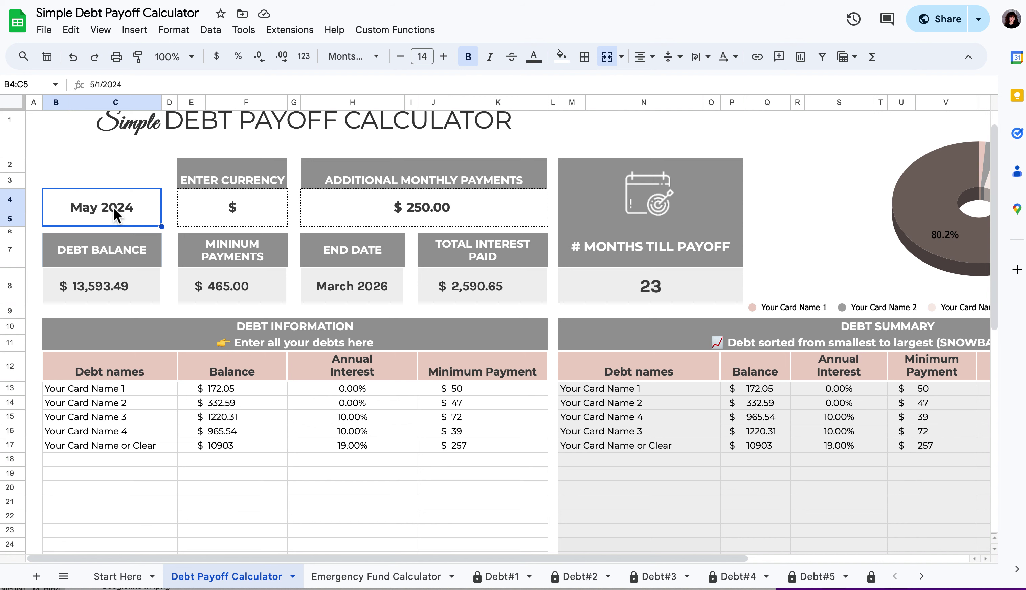
click(225, 213)
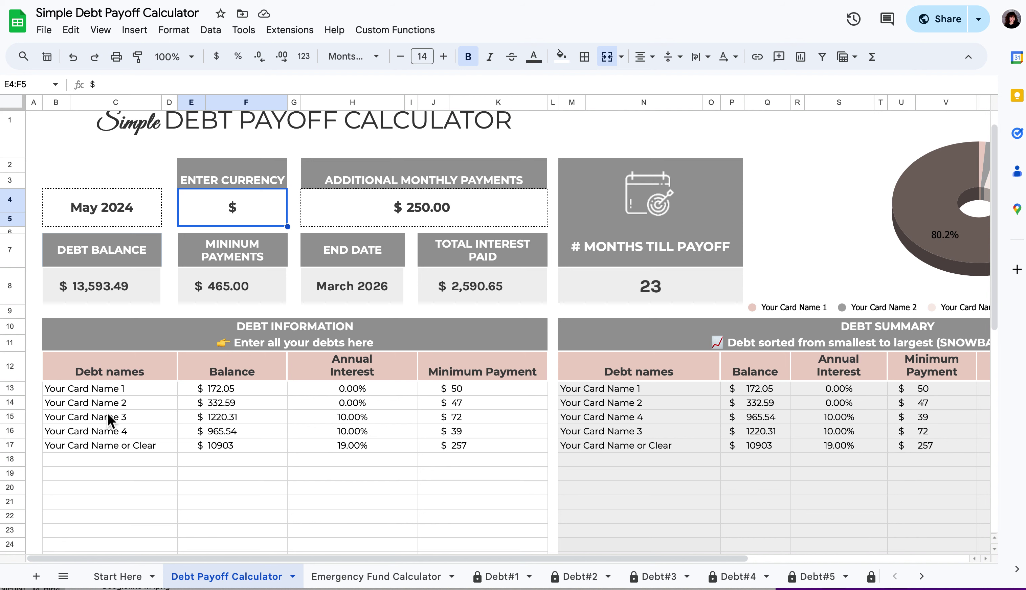
click(729, 396)
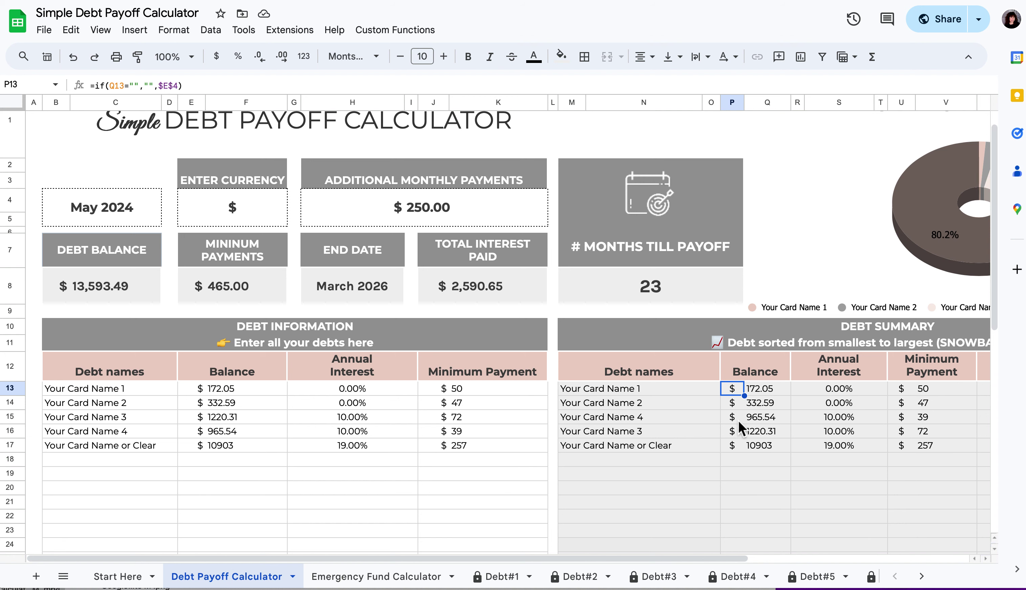
Step: Set the additional monthly payments amount to 100
click(375, 195)
click(487, 205)
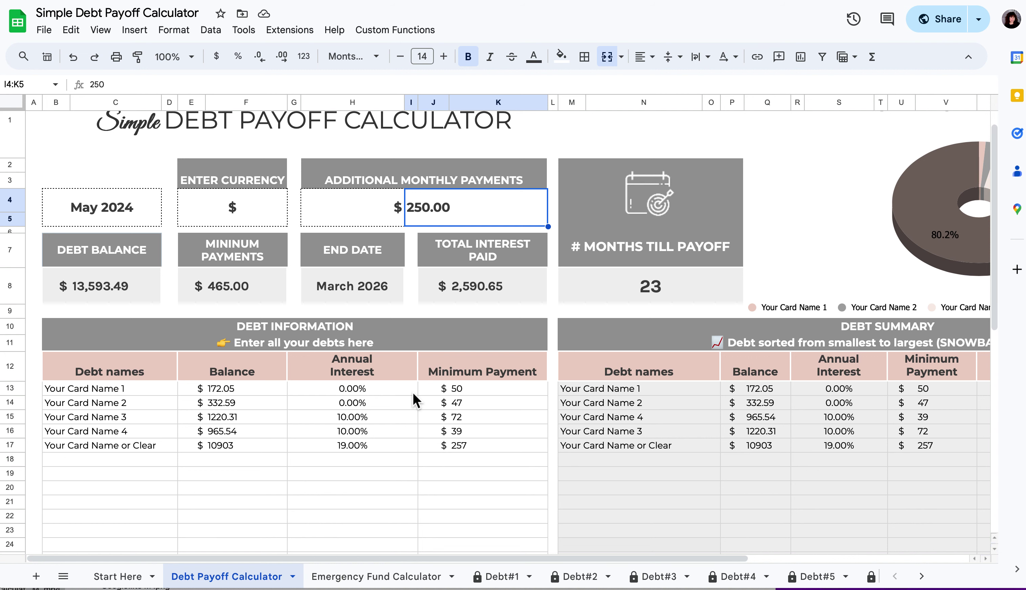
text(100)
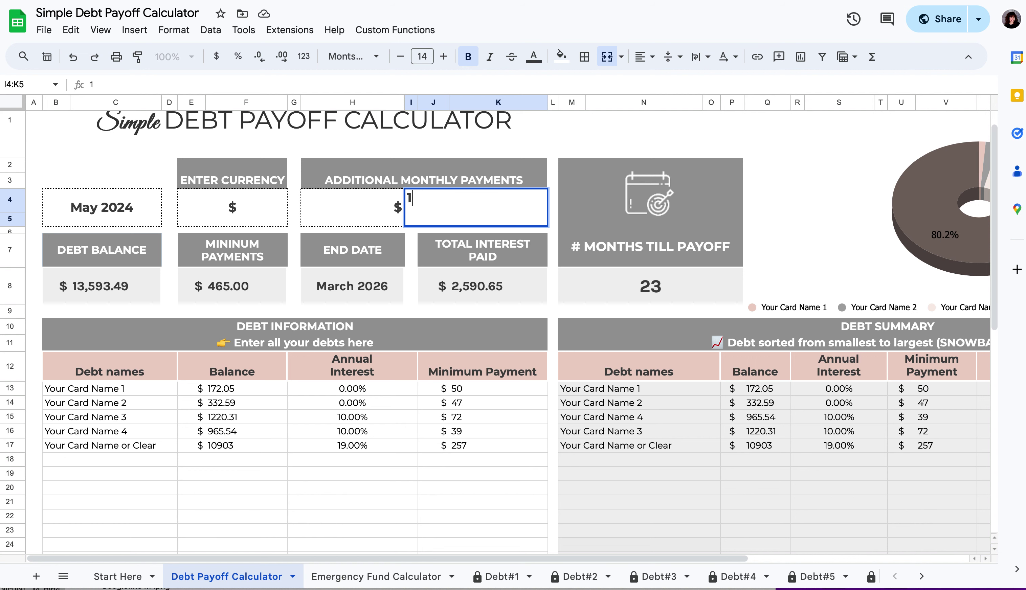
click(449, 392)
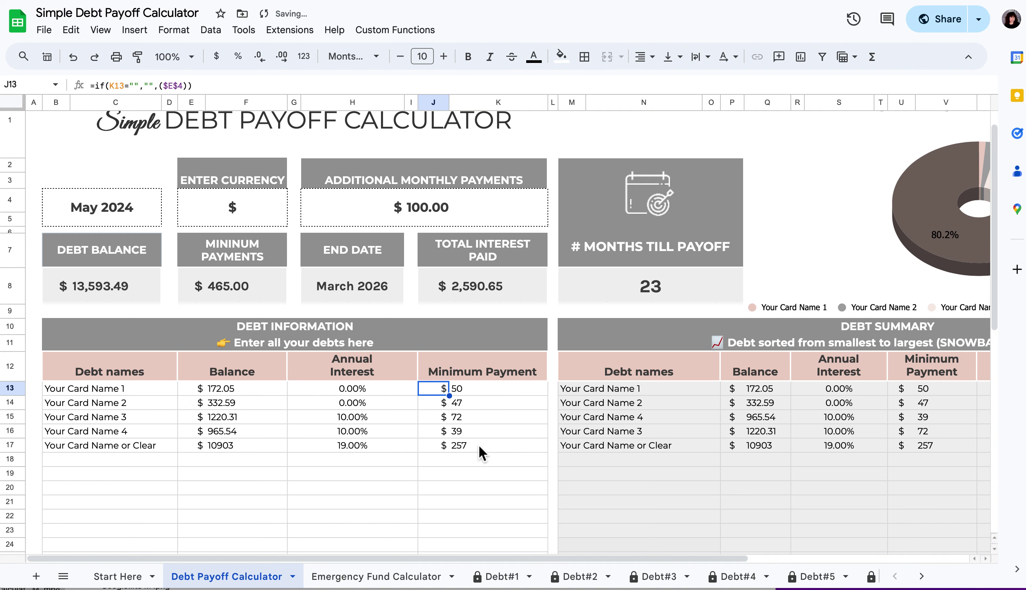
Step: Compare the five minimum payment entries in the debt information table with the summary totals and the Paid by and Months columns
drag(469, 392, 465, 443)
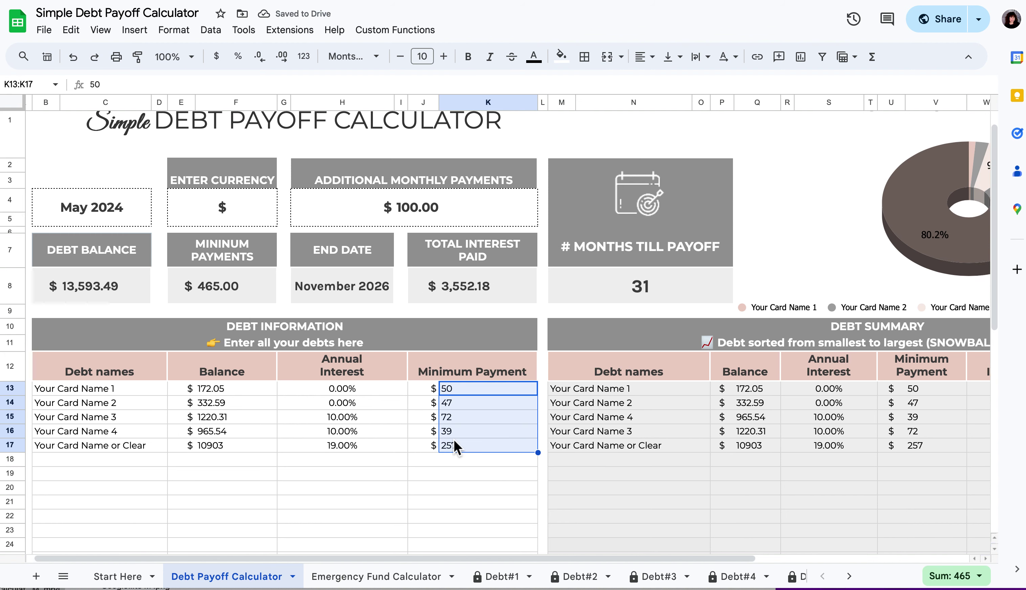
scroll(453, 440, right, 6)
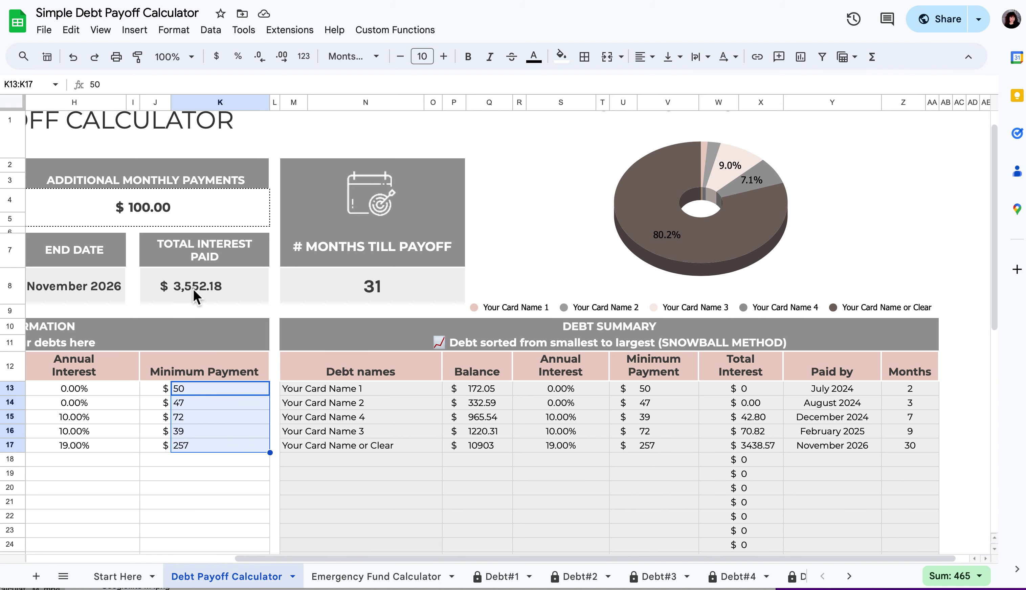
scroll(153, 268, left, 4)
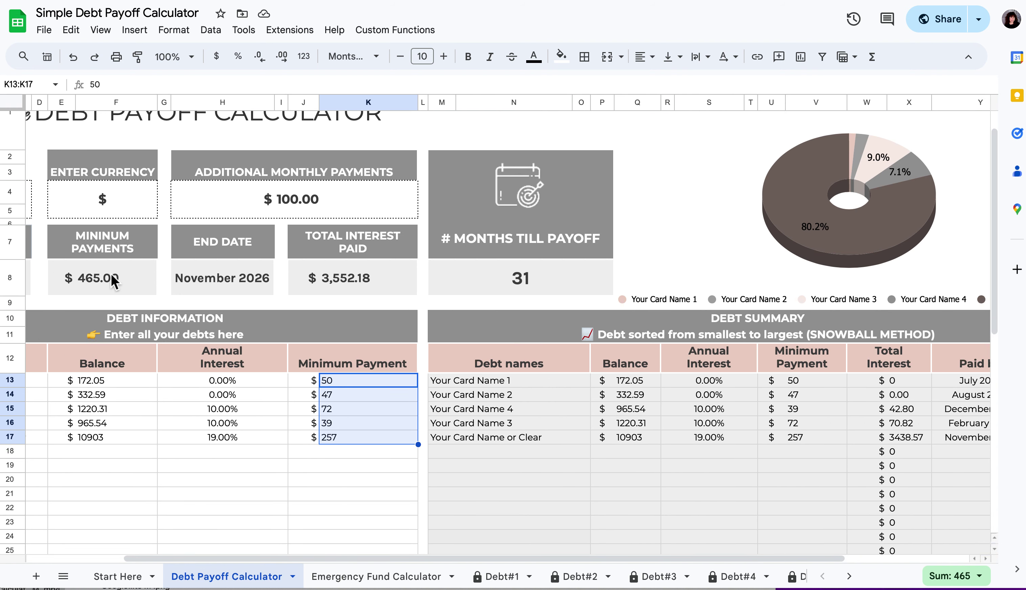
scroll(676, 449, right, 3)
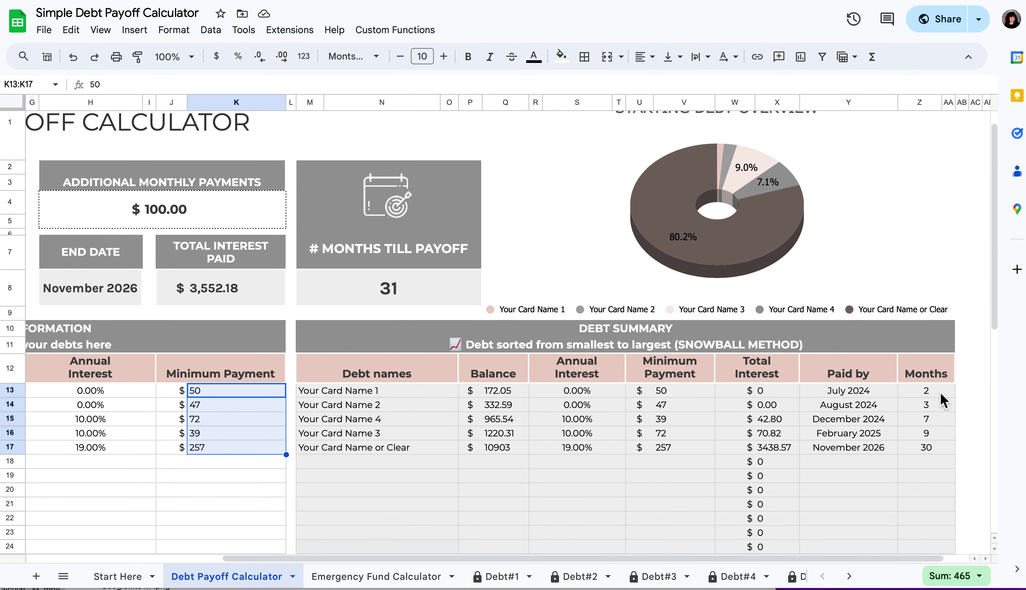
Step: Set the additional monthly payments amount to 200
click(176, 219)
double_click(176, 219)
drag(178, 208, 130, 209)
text(200)
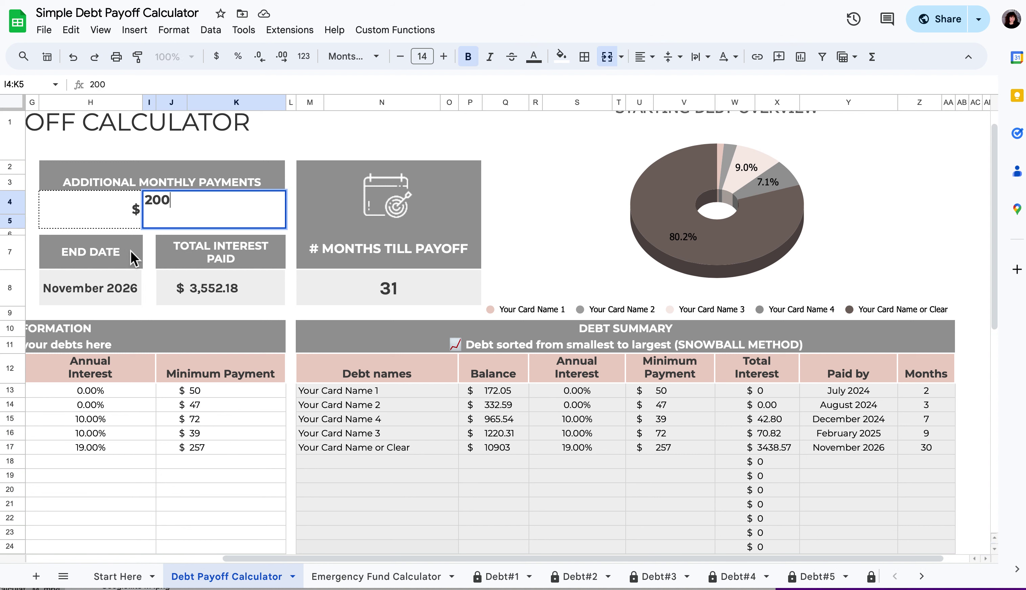
click(274, 419)
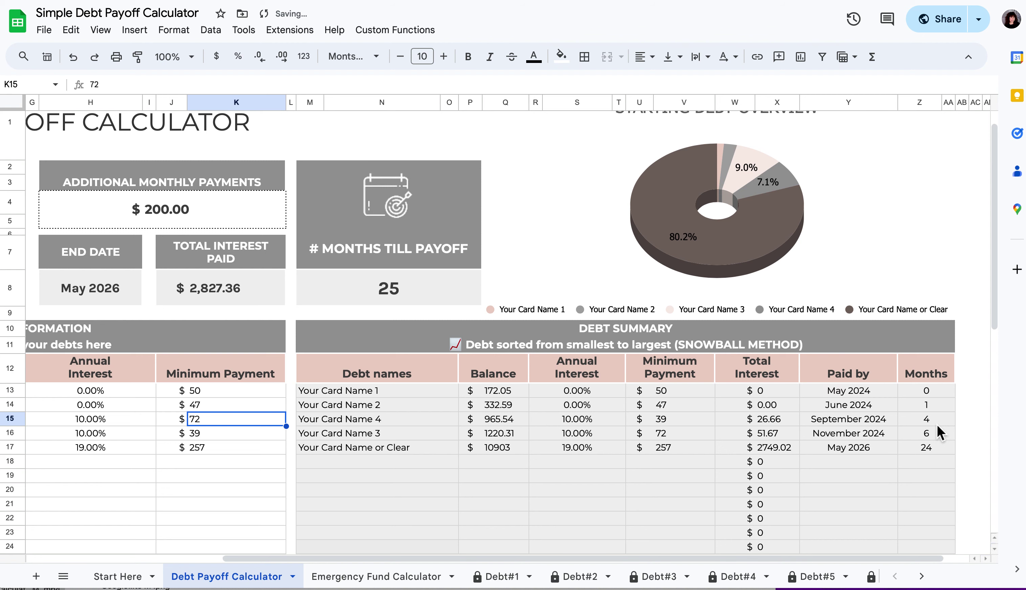
Step: Examine the payoff dates and months of each debt in the summary against the entered debts and additional payment
scroll(383, 398, left, 6)
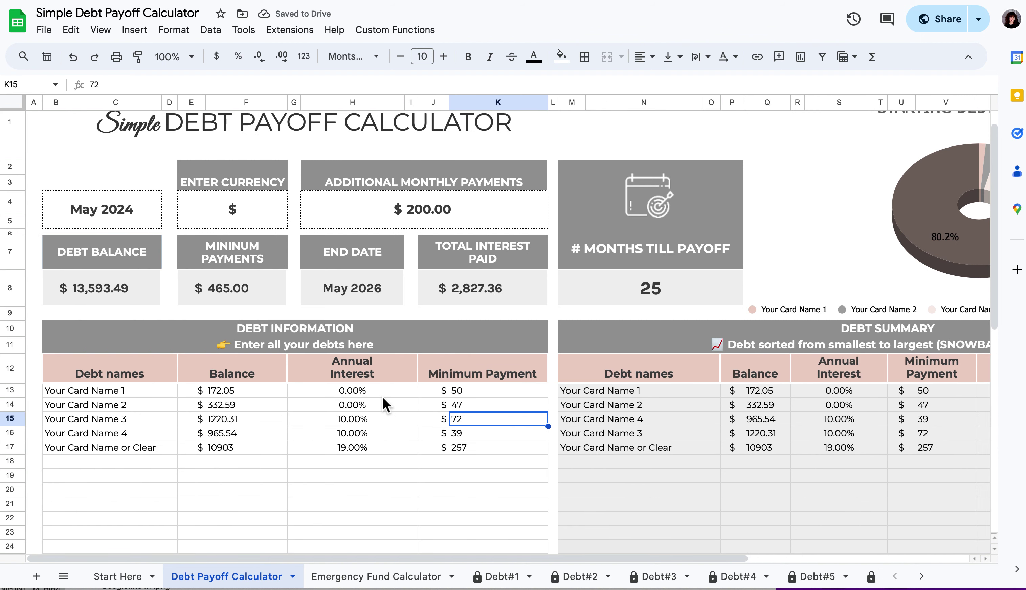
scroll(226, 393, right, 7)
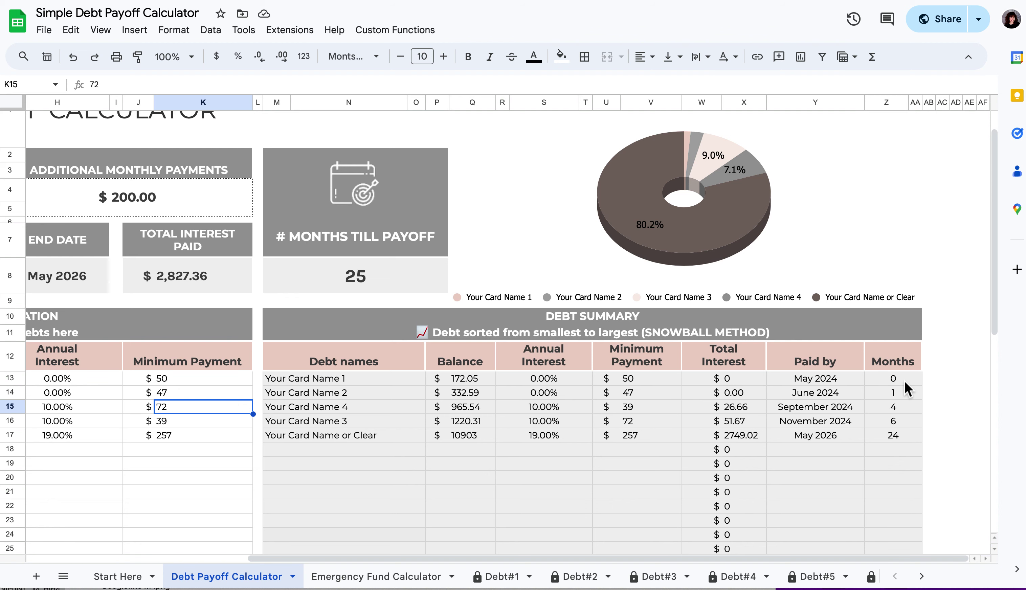
scroll(331, 422, left, 3)
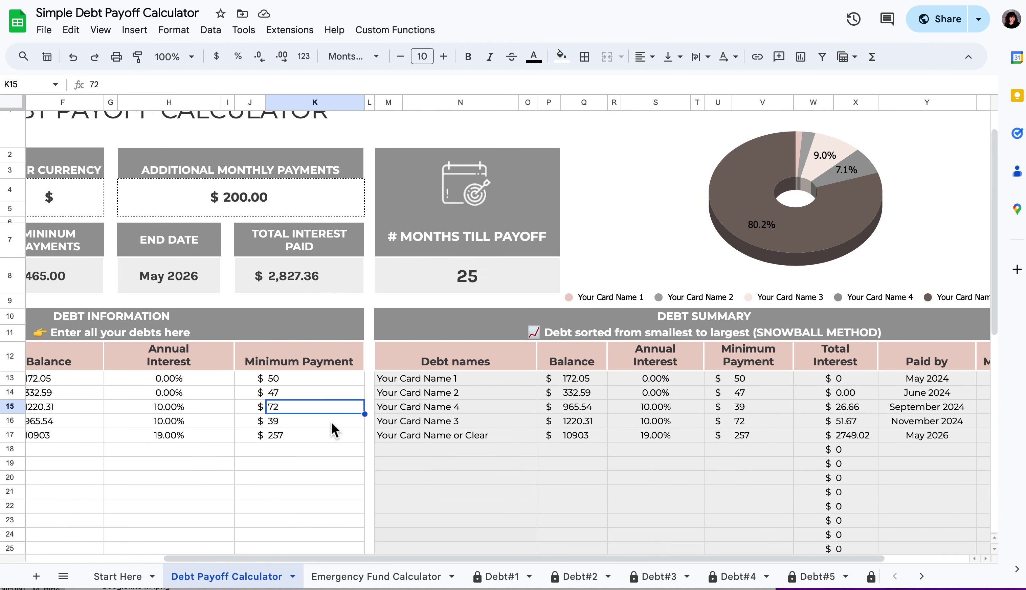
scroll(331, 422, right, 2)
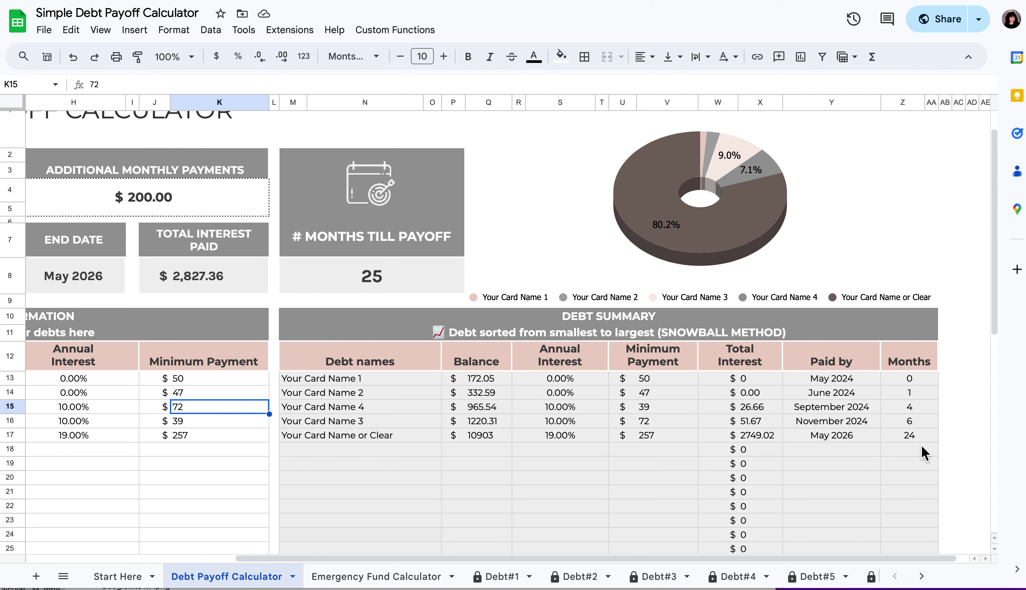
scroll(763, 427, left, 3)
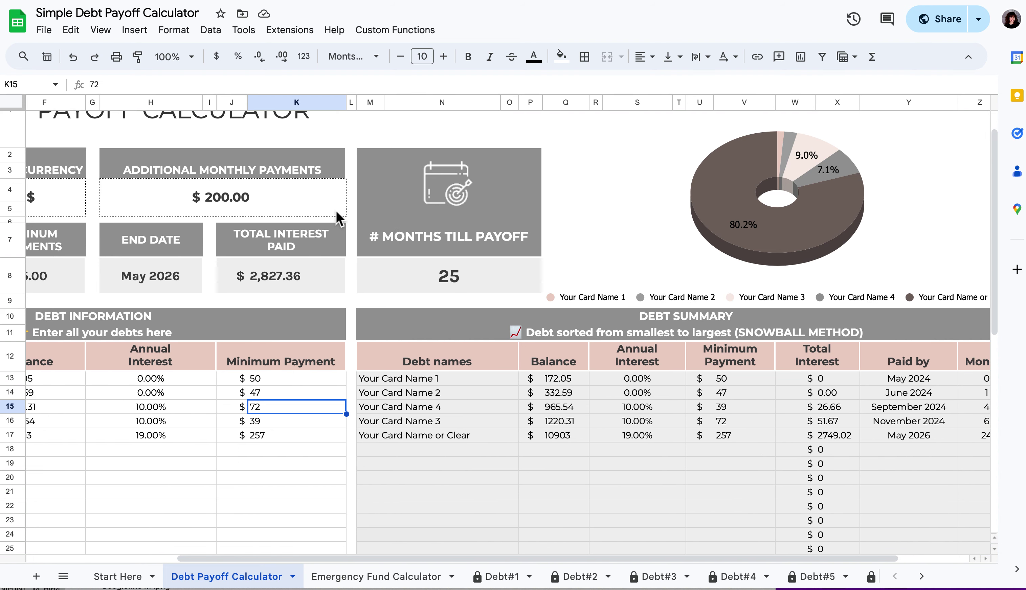
Step: Inspect the cell for the number of months till payoff, along with the end date and total interest paid
click(476, 279)
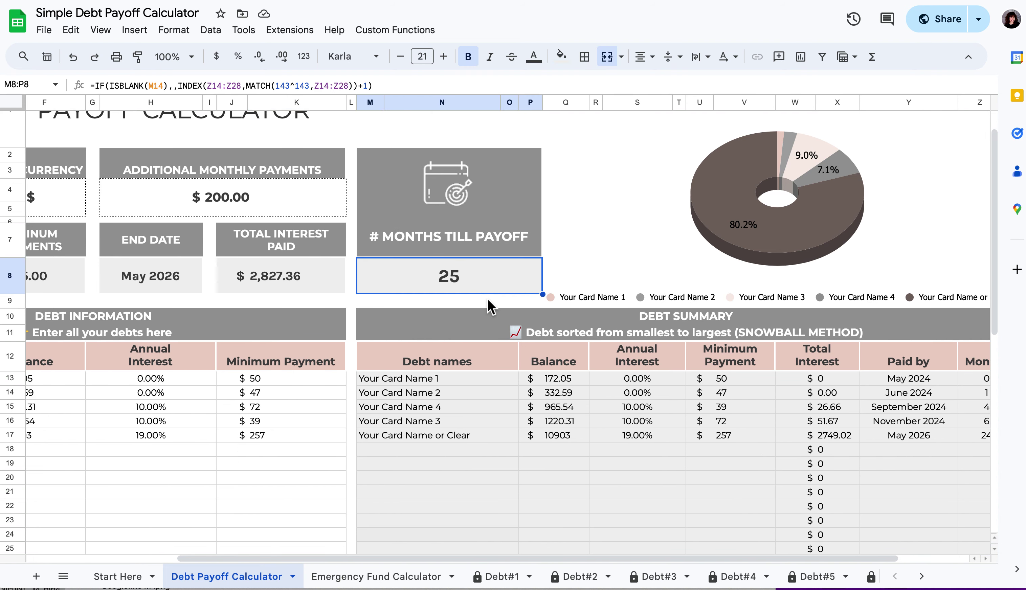
scroll(488, 306, right, 2)
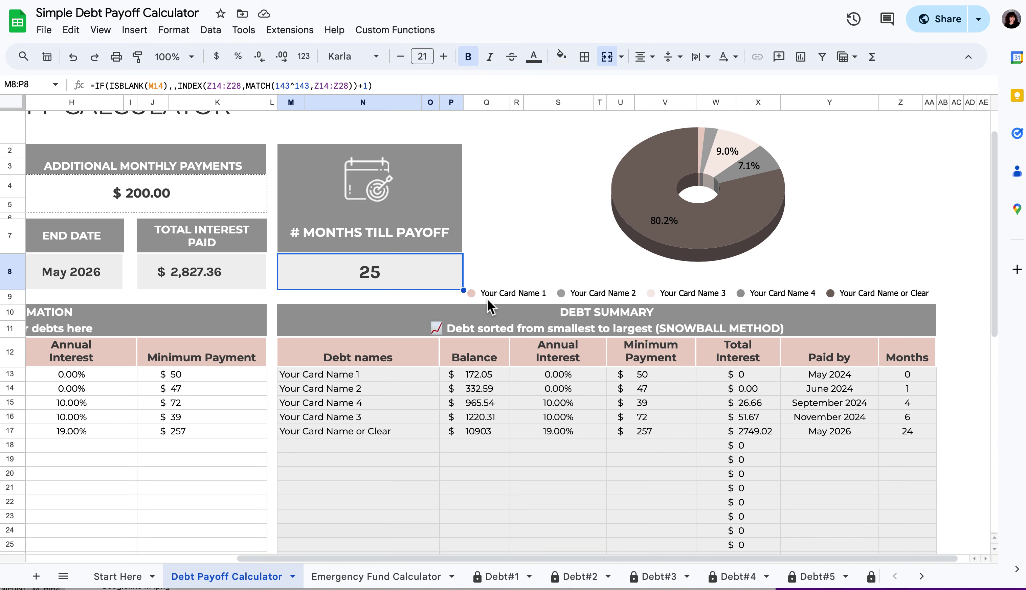
scroll(488, 306, left, 3)
scroll(487, 299, left, 1)
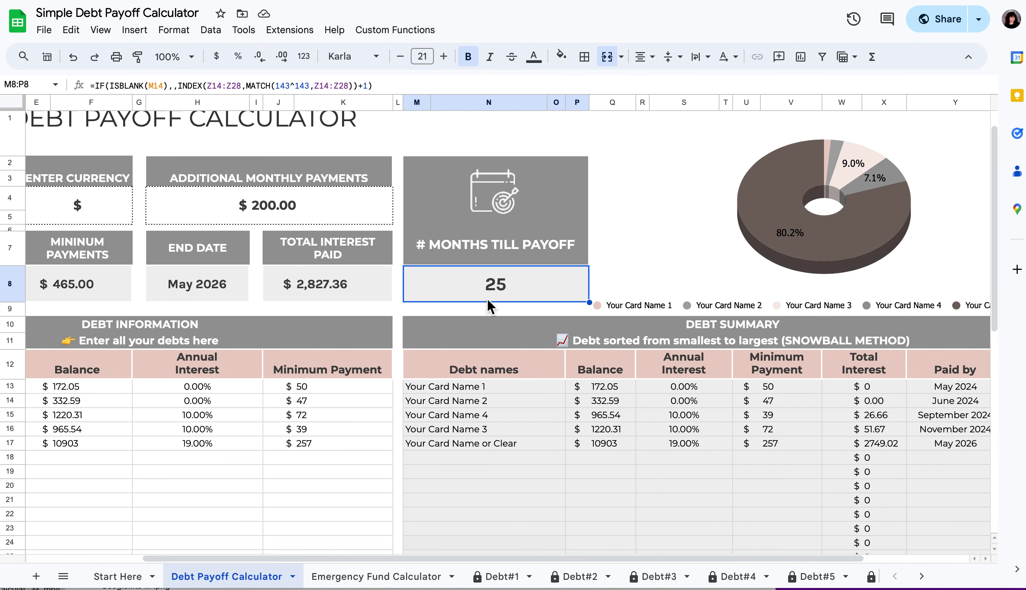
scroll(680, 394, right, 3)
scroll(679, 394, left, 6)
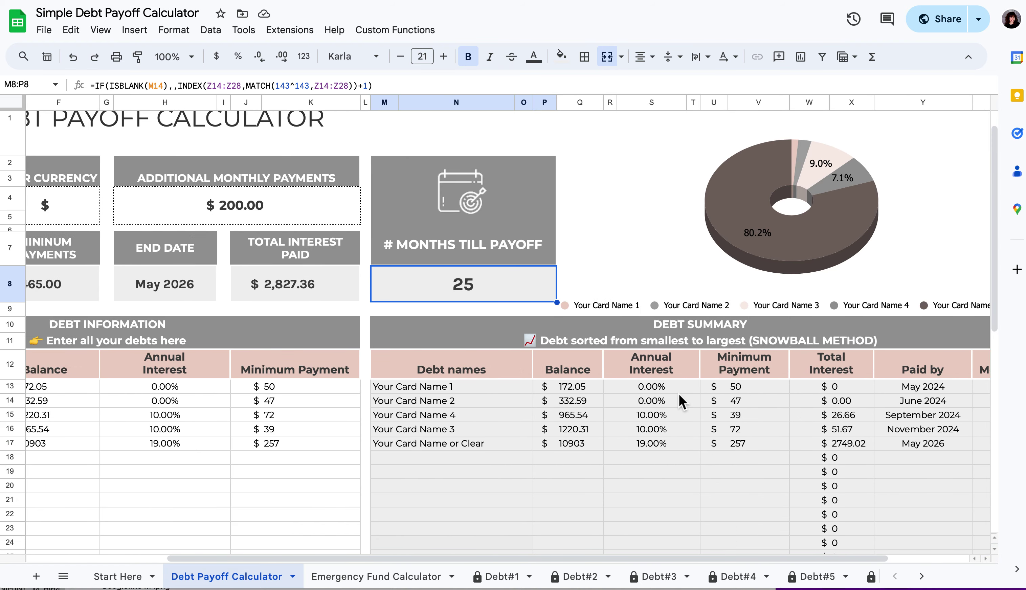
Step: Set the additional monthly payments amount to 150
scroll(679, 394, right, 1)
click(390, 209)
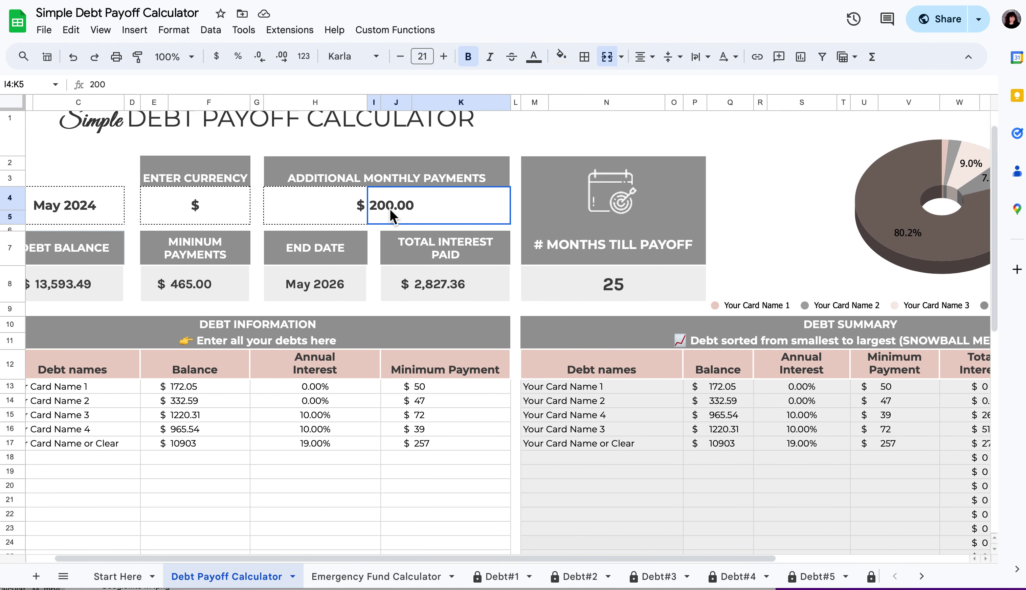
double_click(407, 207)
drag(397, 197, 373, 200)
text(150)
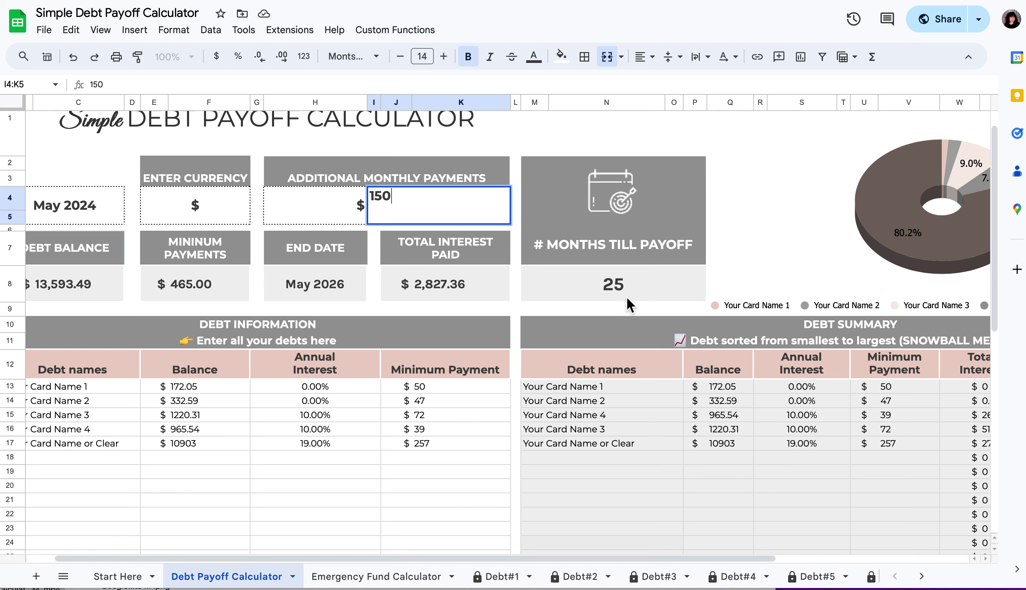
key(Return)
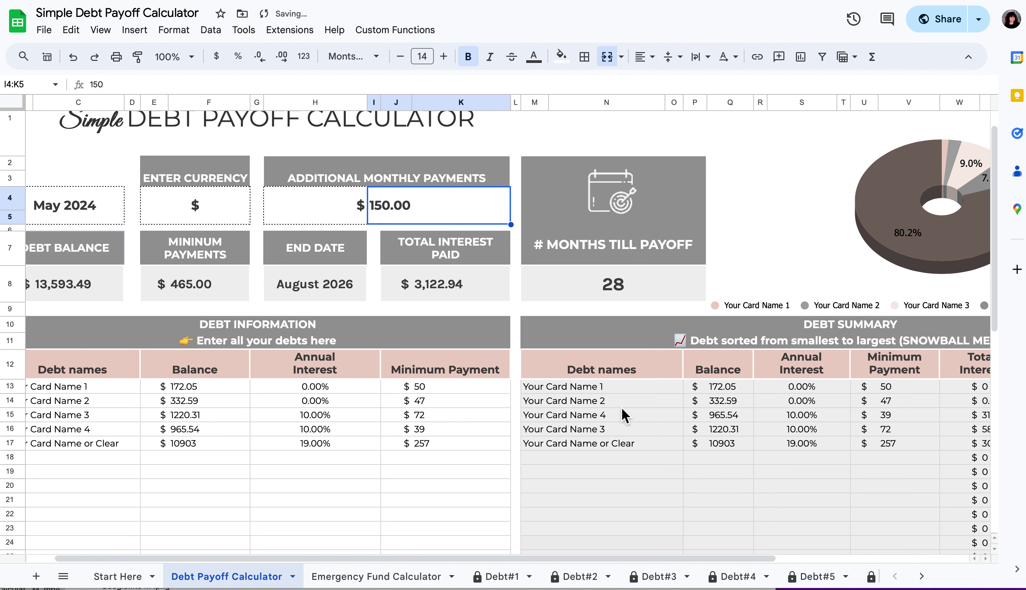
Step: Examine the whole debt summary table from its heading through row 25, then the debt information table beside it
scroll(622, 407, right, 5)
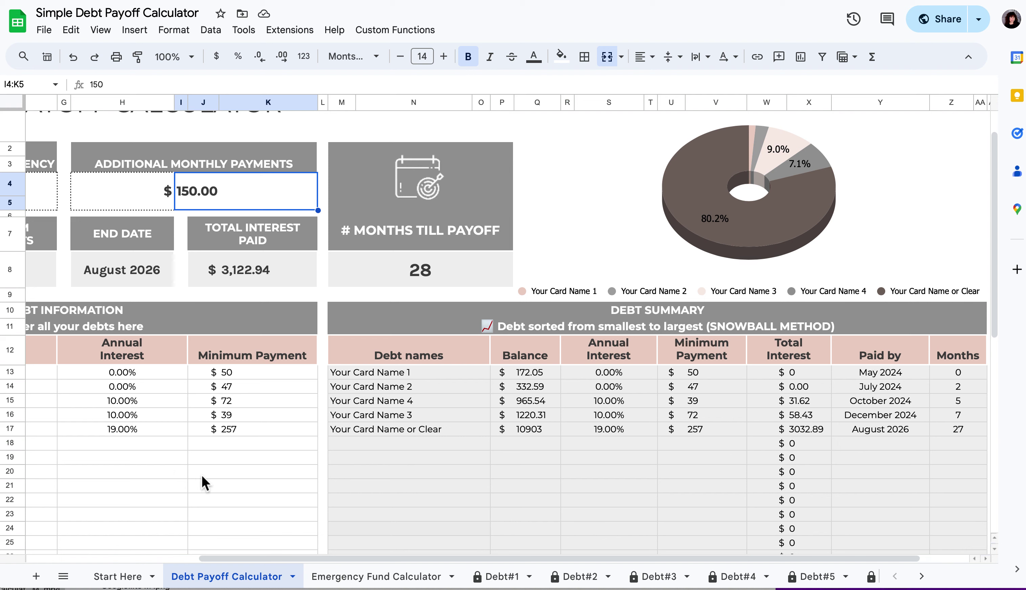
scroll(834, 433, right, 2)
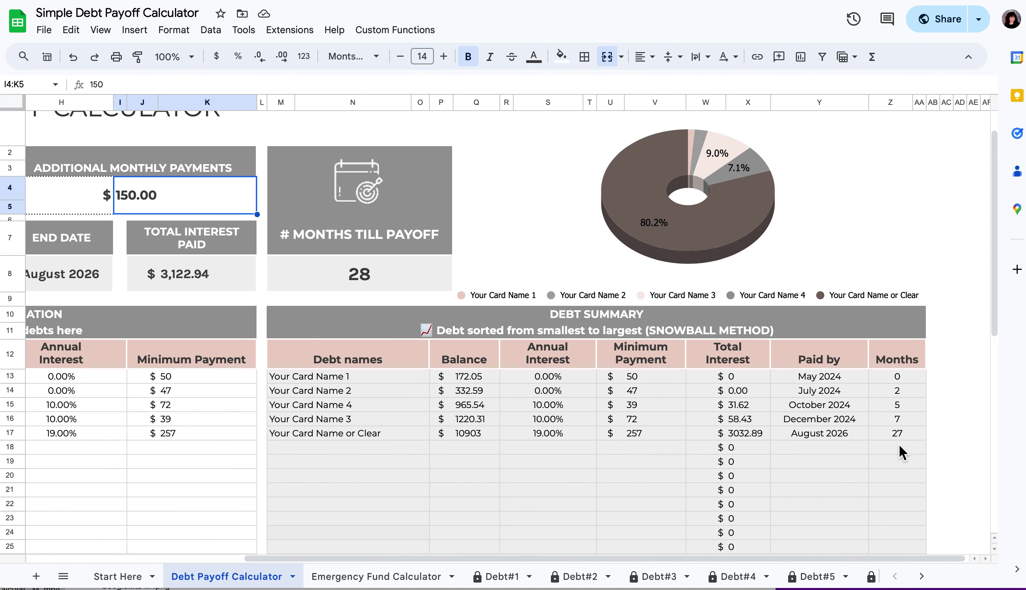
drag(314, 319, 800, 546)
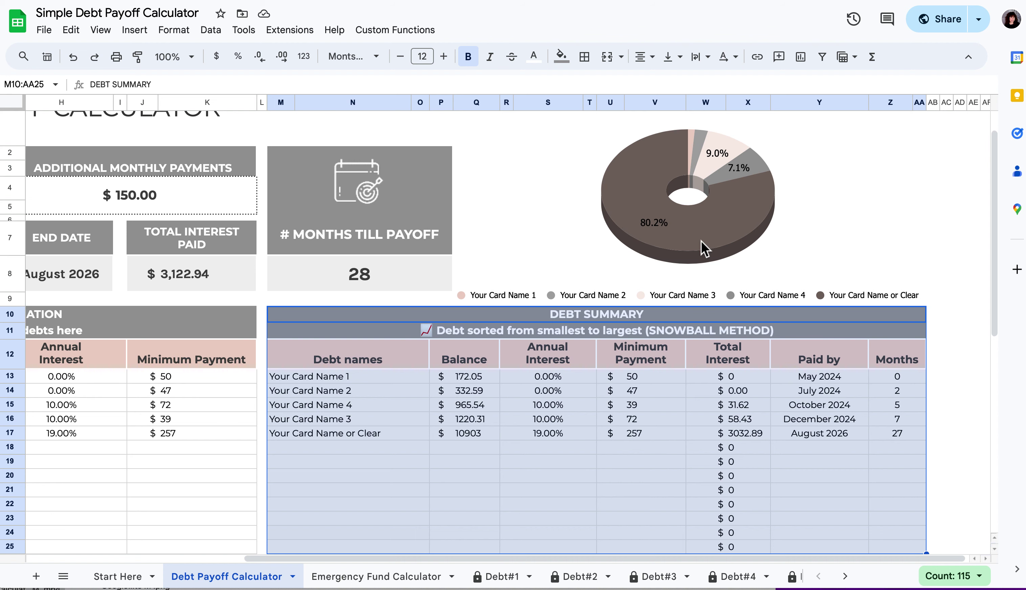
scroll(703, 247, left, 10)
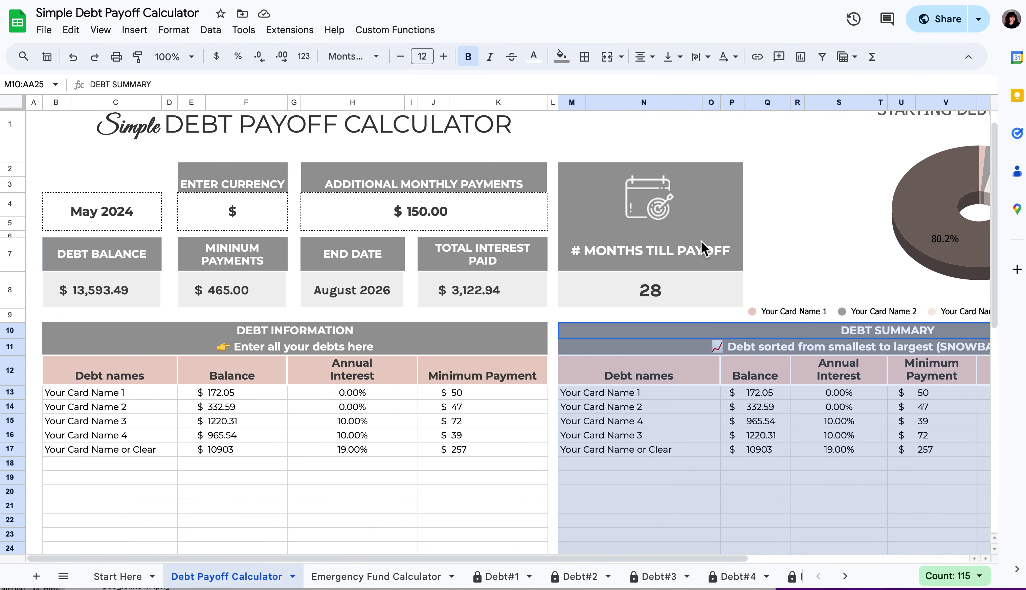
scroll(702, 242, down, 5)
scroll(702, 242, up, 4)
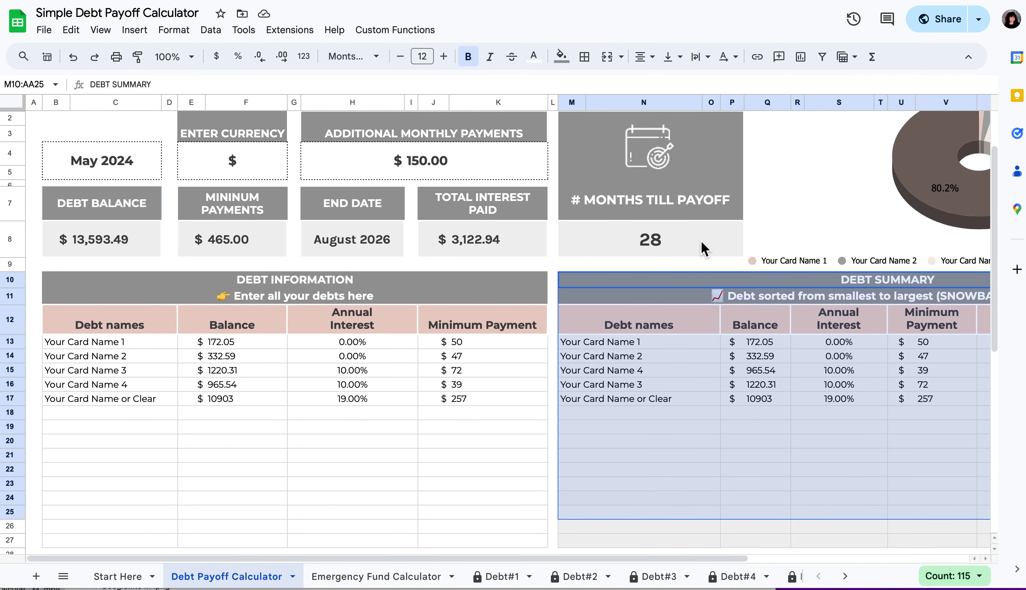
scroll(704, 248, up, 2)
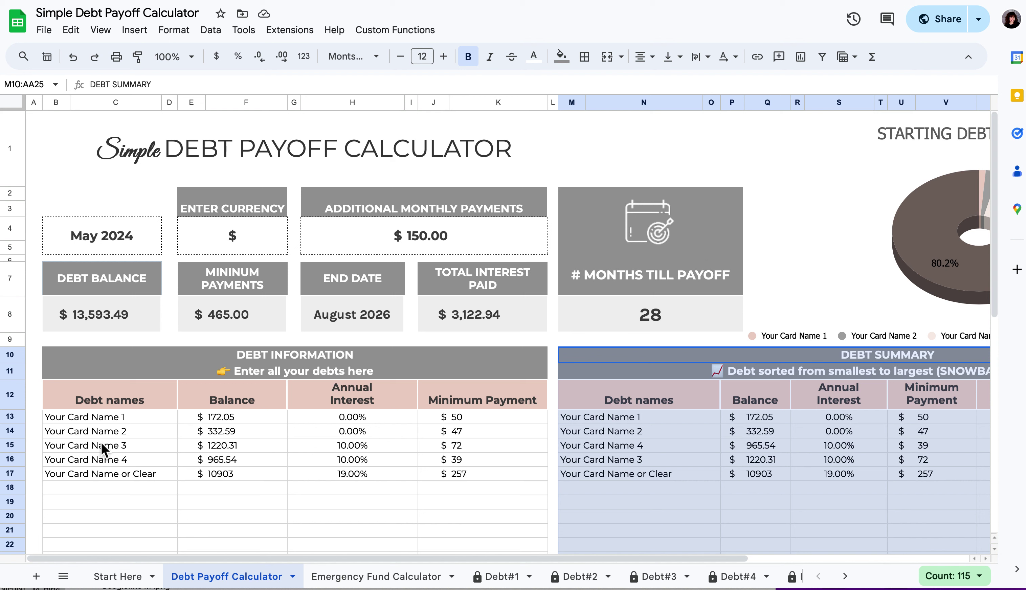
Step: Examine the debt names column in the debt information table, from the first entry through the empty rows down to row 27
drag(115, 420, 109, 477)
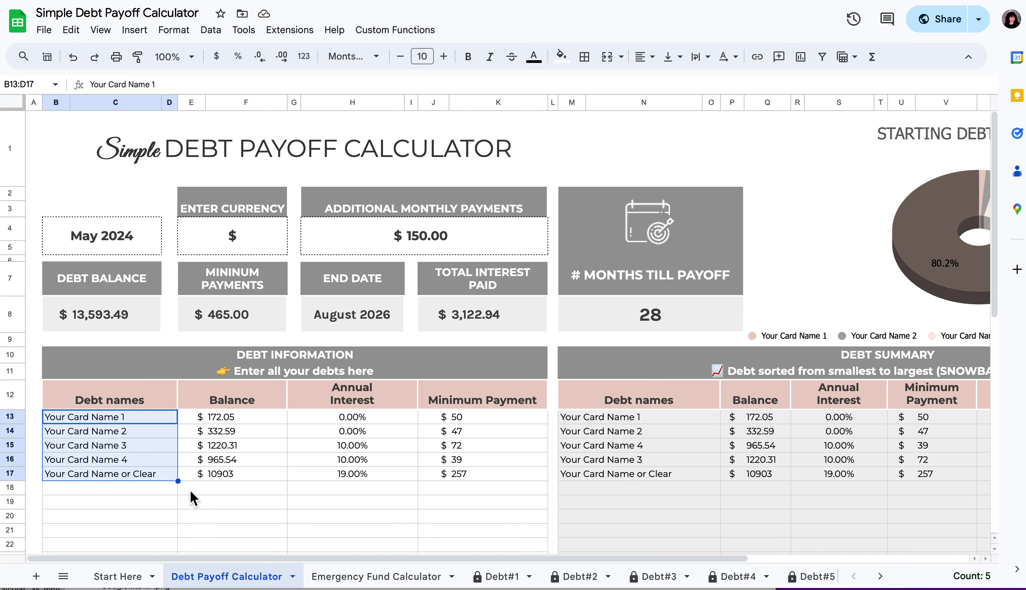
scroll(191, 491, down, 1)
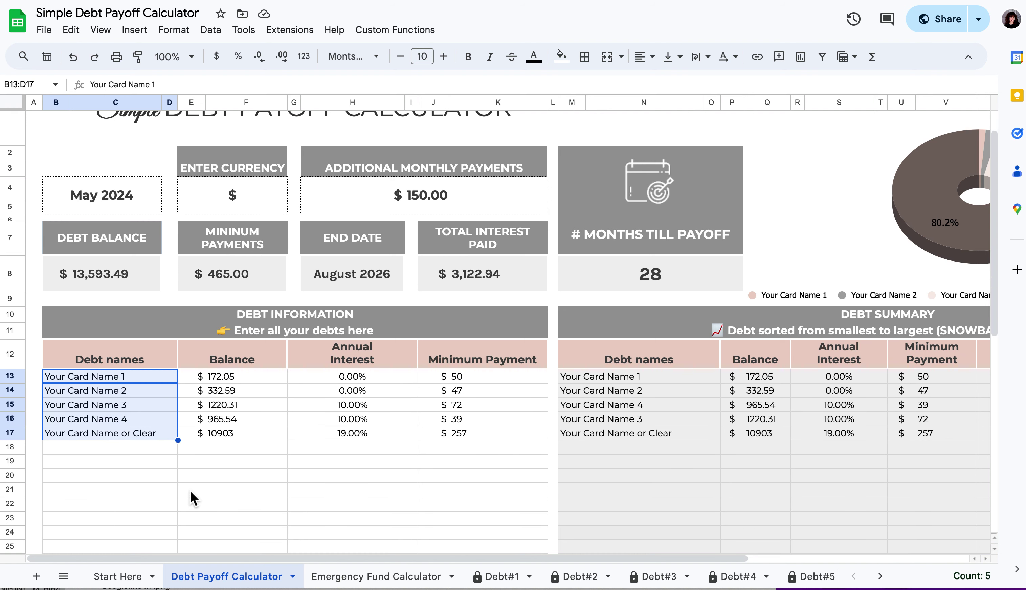
scroll(190, 490, down, 3)
scroll(190, 490, up, 2)
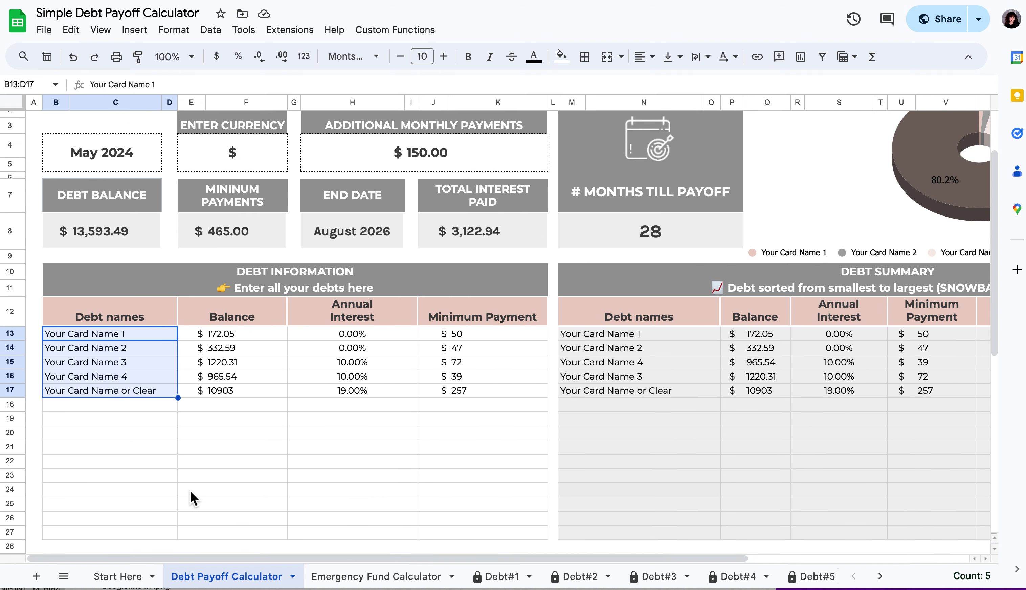
click(80, 410)
drag(132, 334, 138, 539)
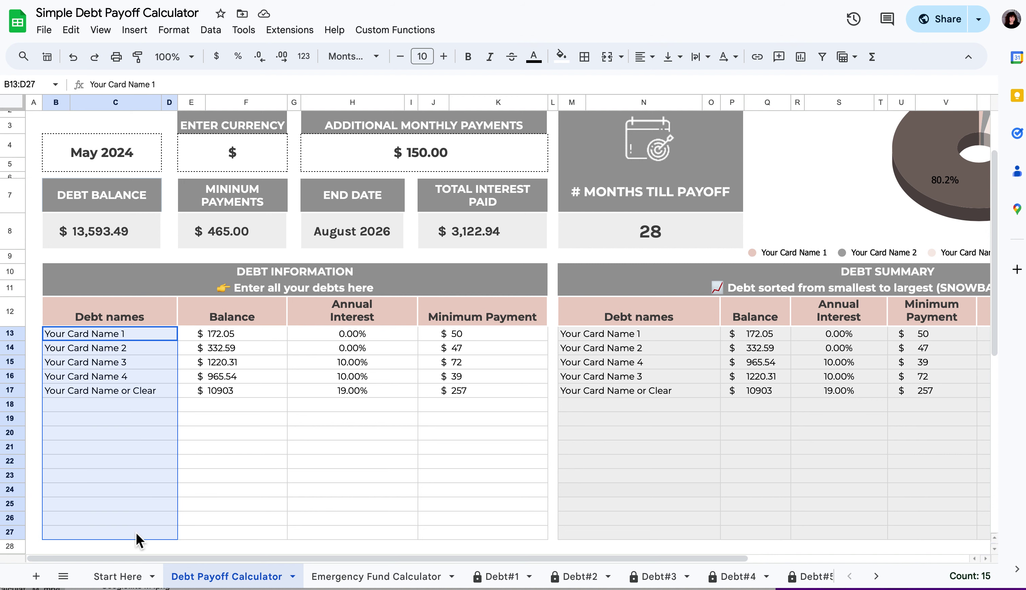
click(123, 410)
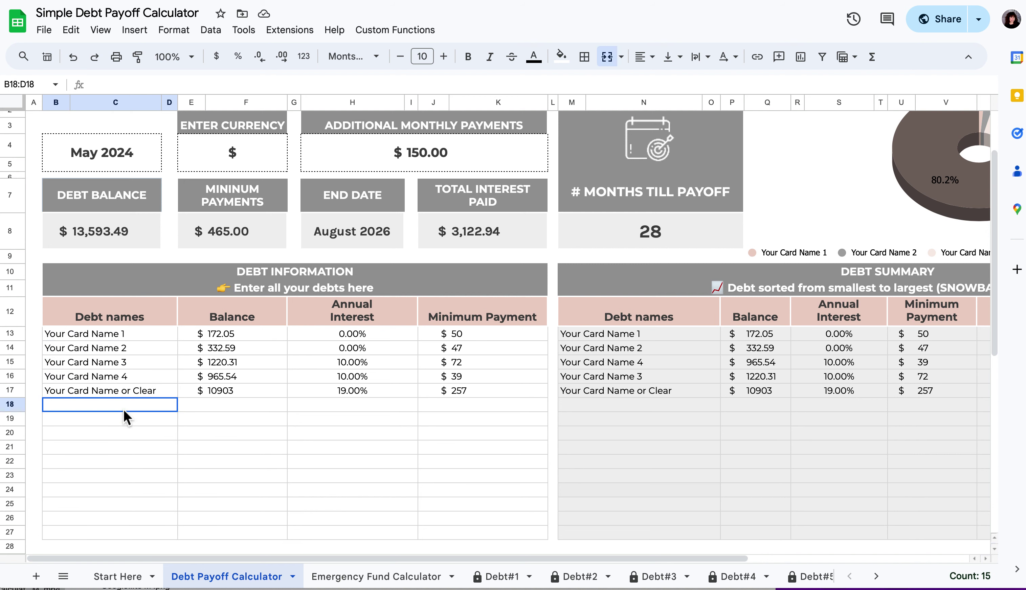
drag(124, 337, 137, 538)
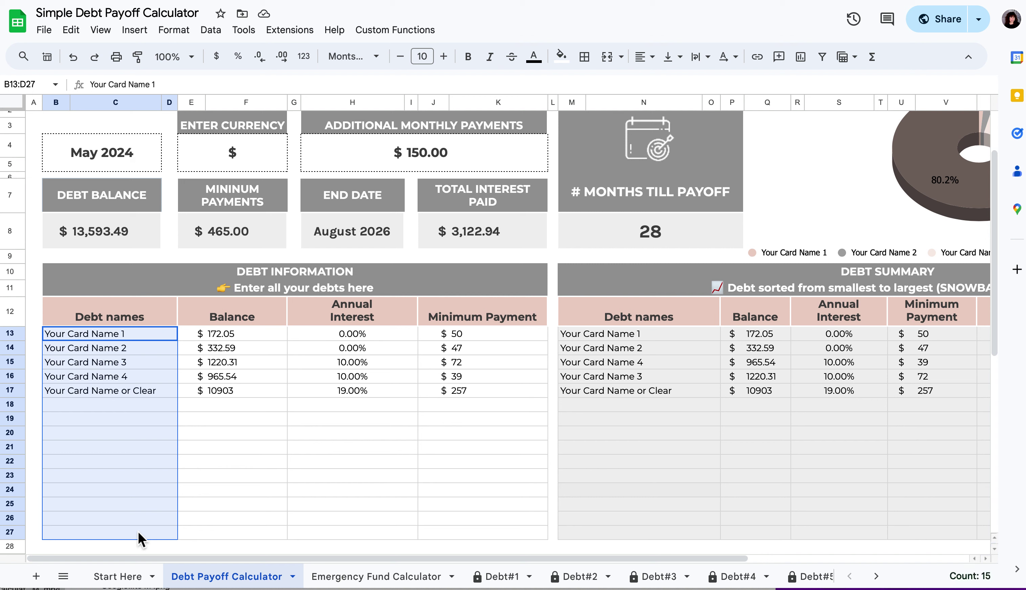
Step: Inspect the first debt name's formula in the debt summary and compare it with the first entry in the debt information table
click(618, 337)
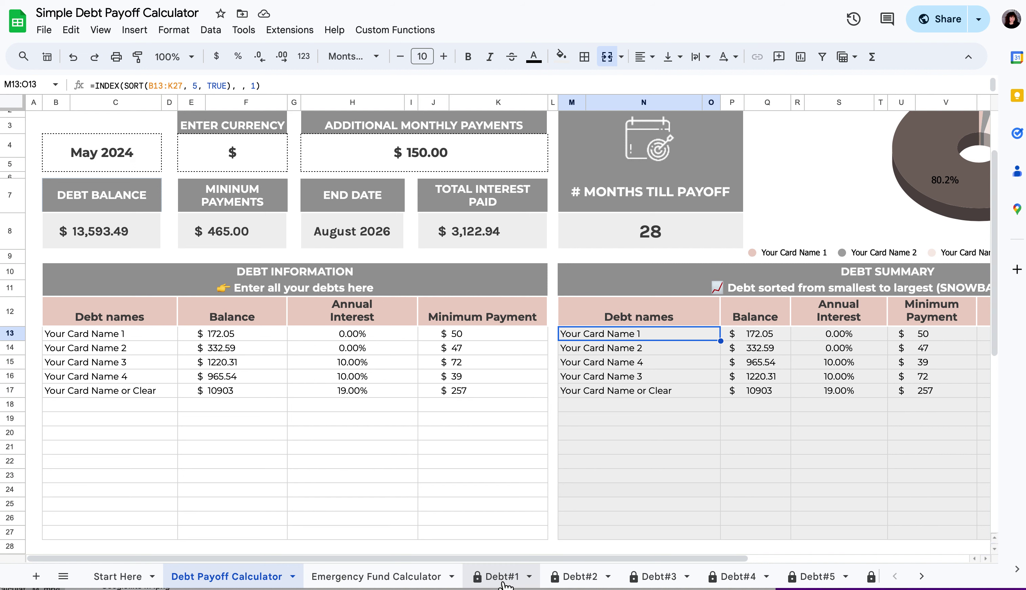
click(115, 335)
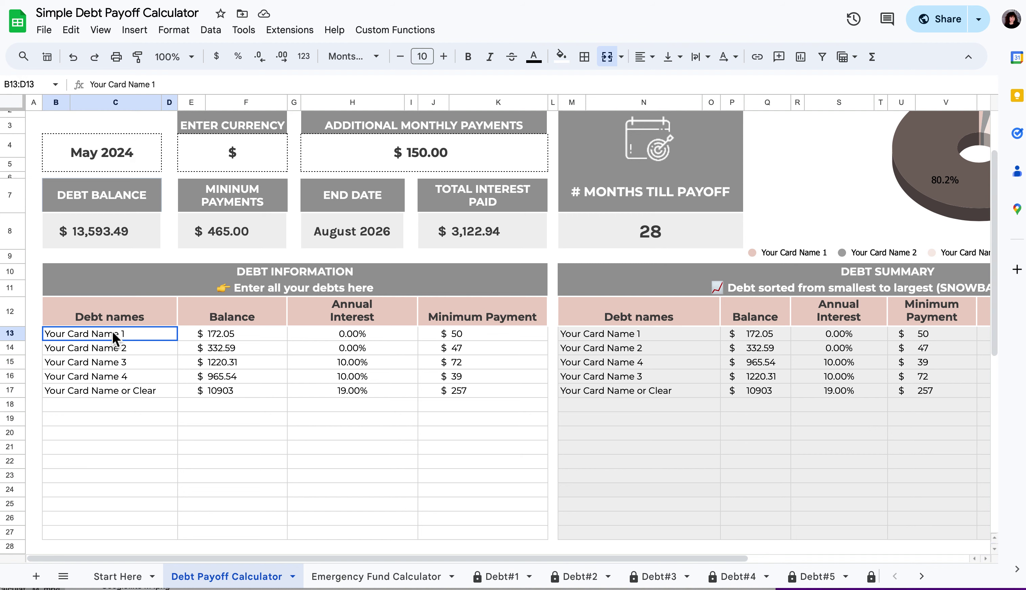
click(585, 330)
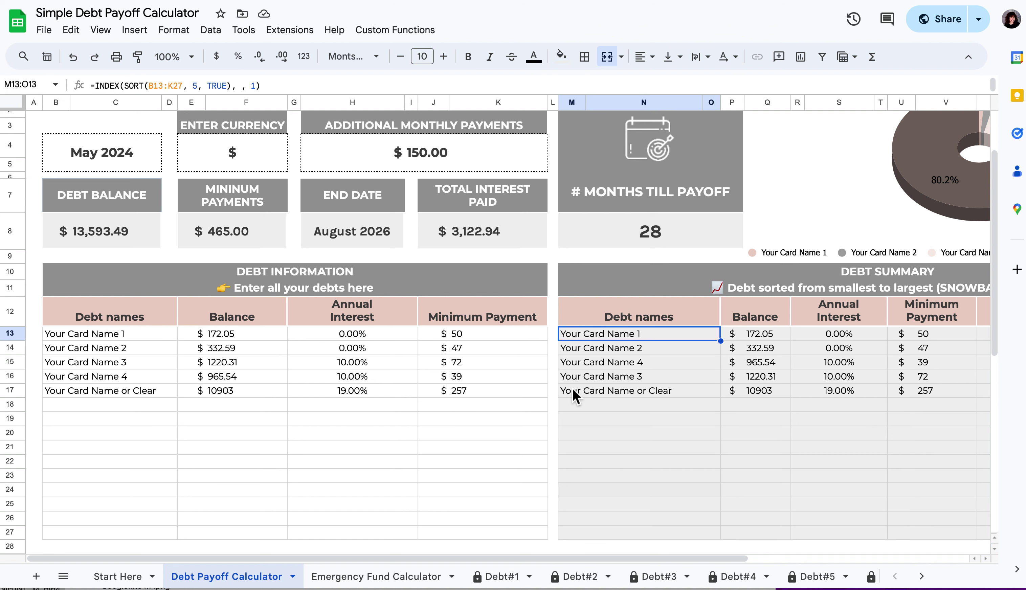
scroll(572, 389, right, 5)
scroll(171, 420, left, 5)
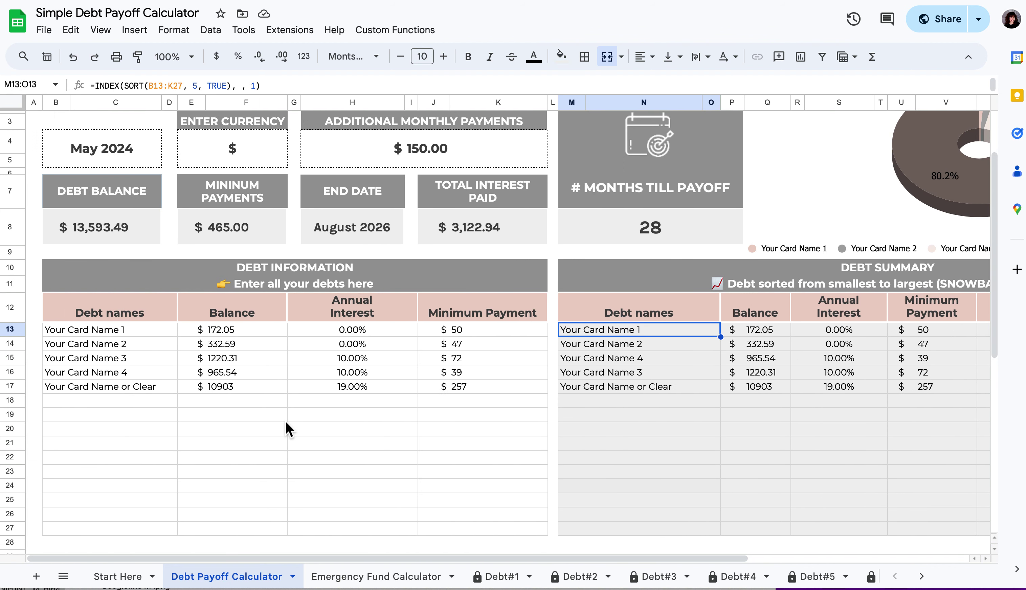
Step: Rename the first debt in the debt information table to "Captial One"
click(104, 336)
text(Captial)
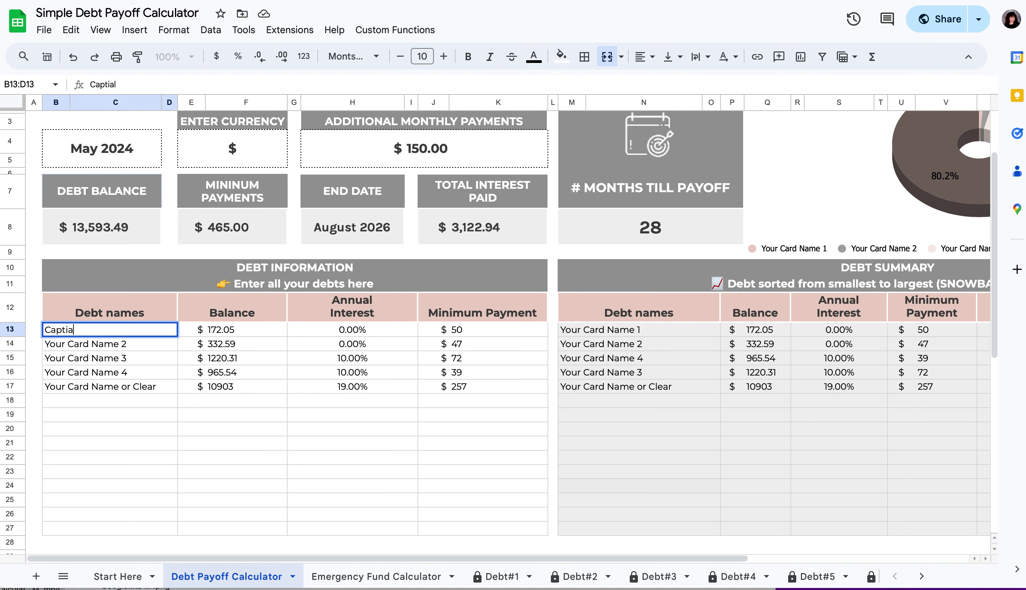
key(BackSpace)
key(BackSpace)
text(ial One)
key(Tab)
key(Tab)
Step: Check the first debt's row in the debt summary, then review its payment schedule on the Debt#1 sheet
scroll(508, 321, right, 1)
scroll(126, 359, right, 3)
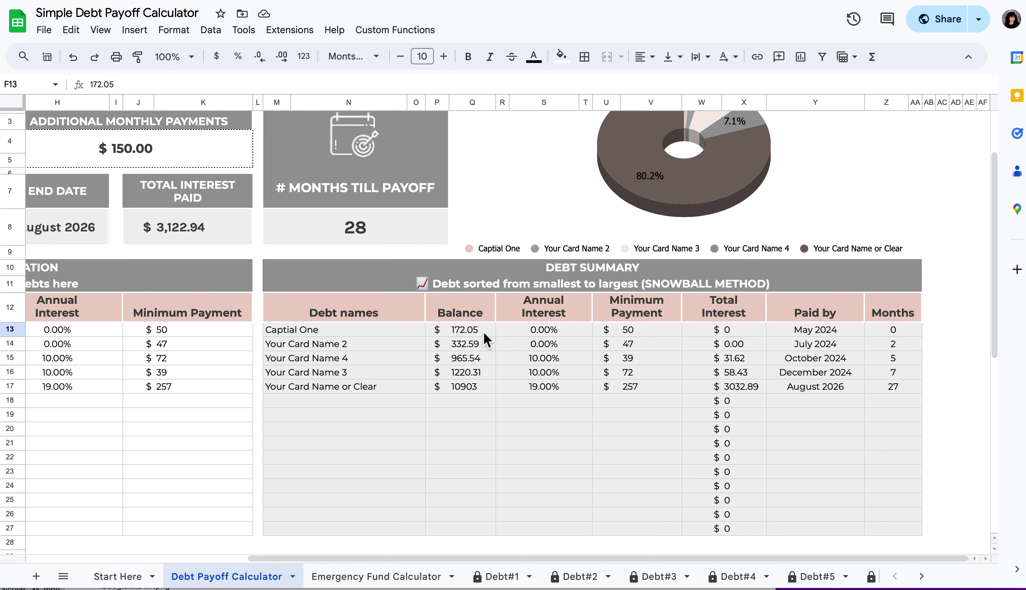
scroll(484, 333, left, 3)
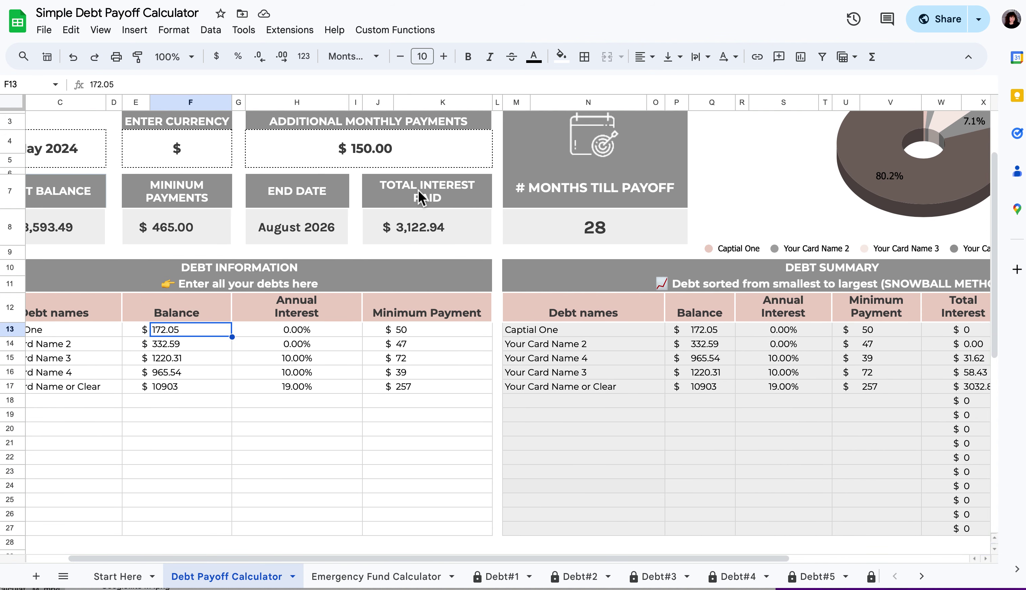
scroll(645, 417, right, 2)
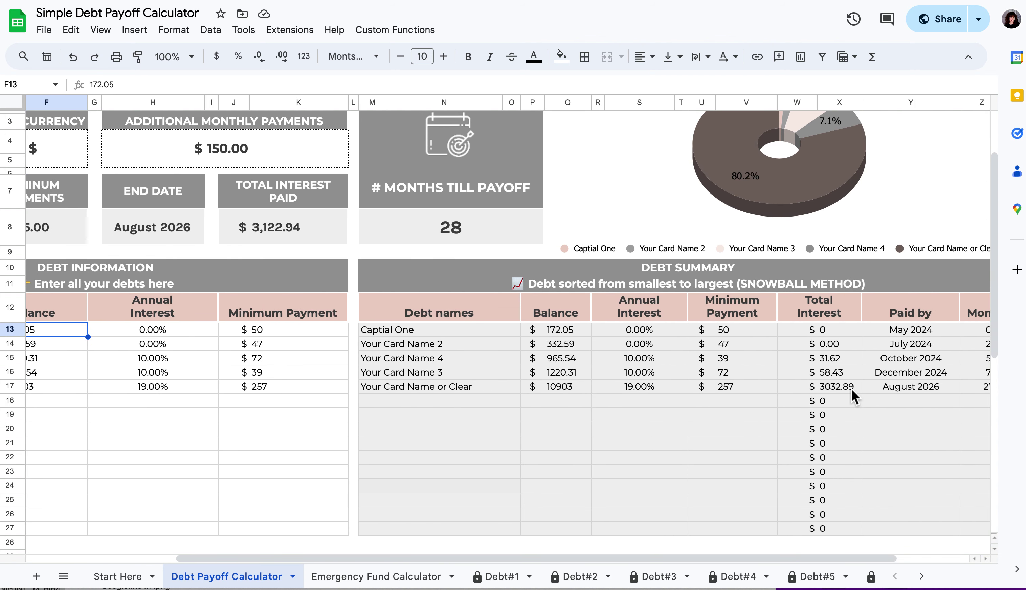
scroll(798, 381, right, 2)
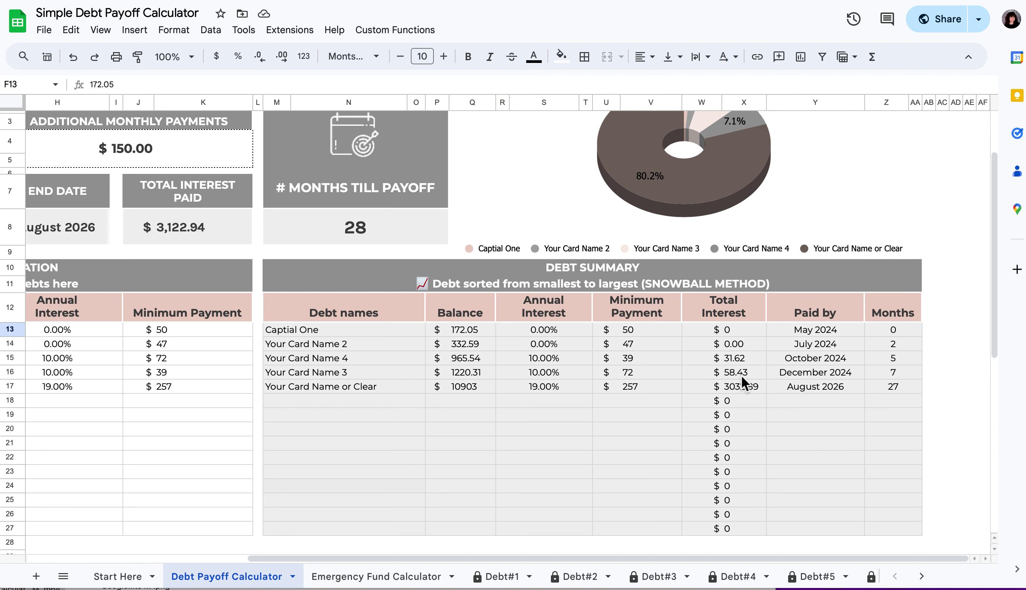
click(516, 578)
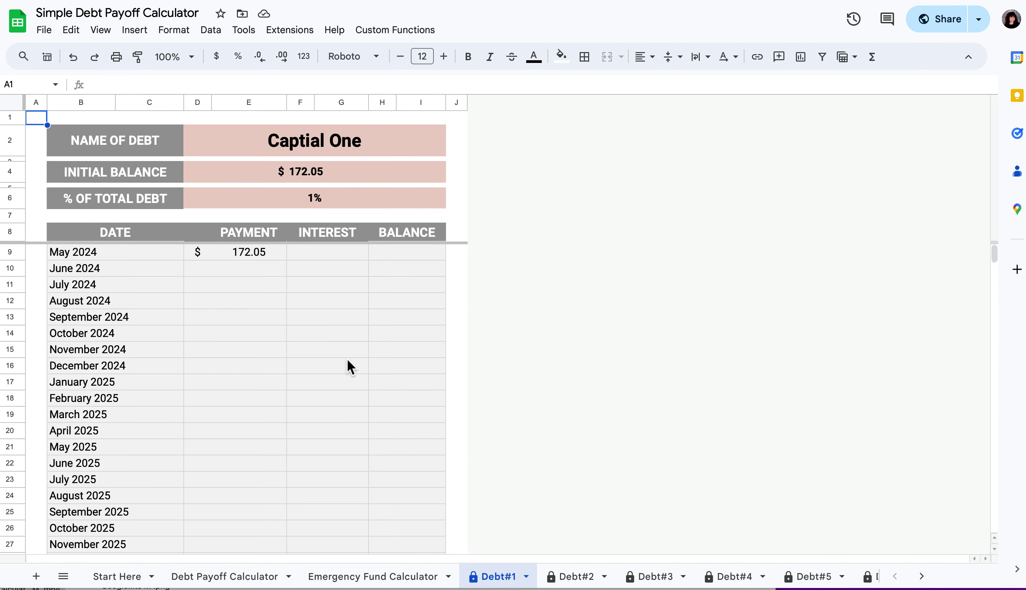
scroll(347, 359, down, 1)
scroll(243, 341, up, 1)
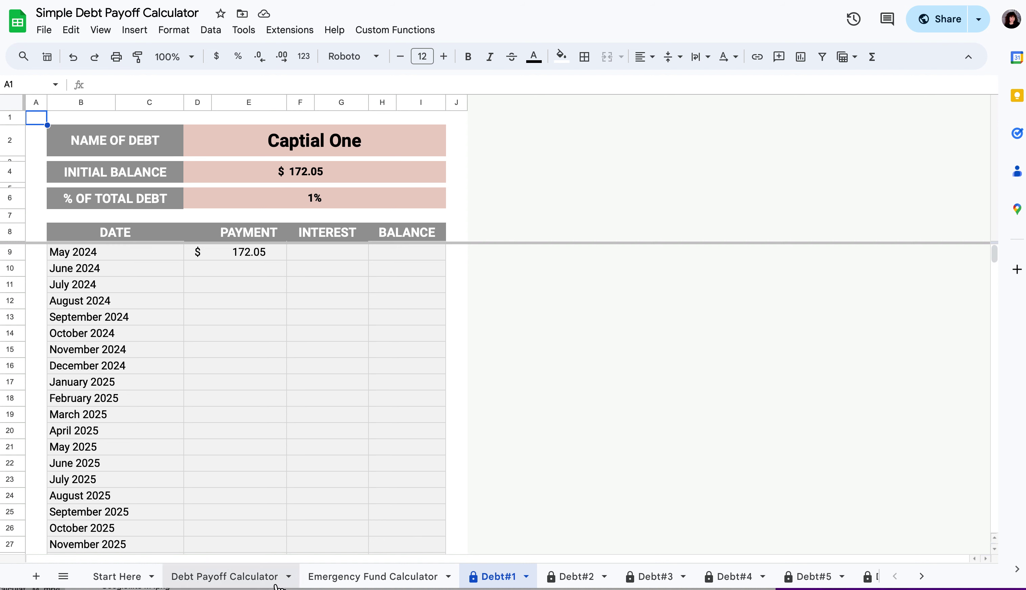
Step: Return to the Debt Payoff Calculator sheet and inspect the Captial One slice in the Starting Debt Overview chart
click(260, 585)
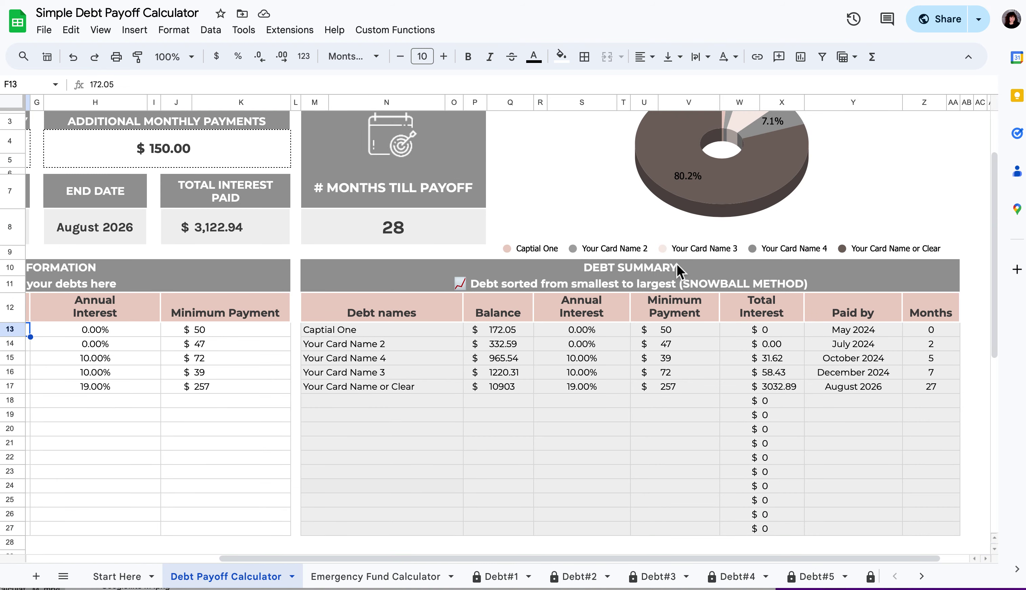
scroll(609, 337, up, 3)
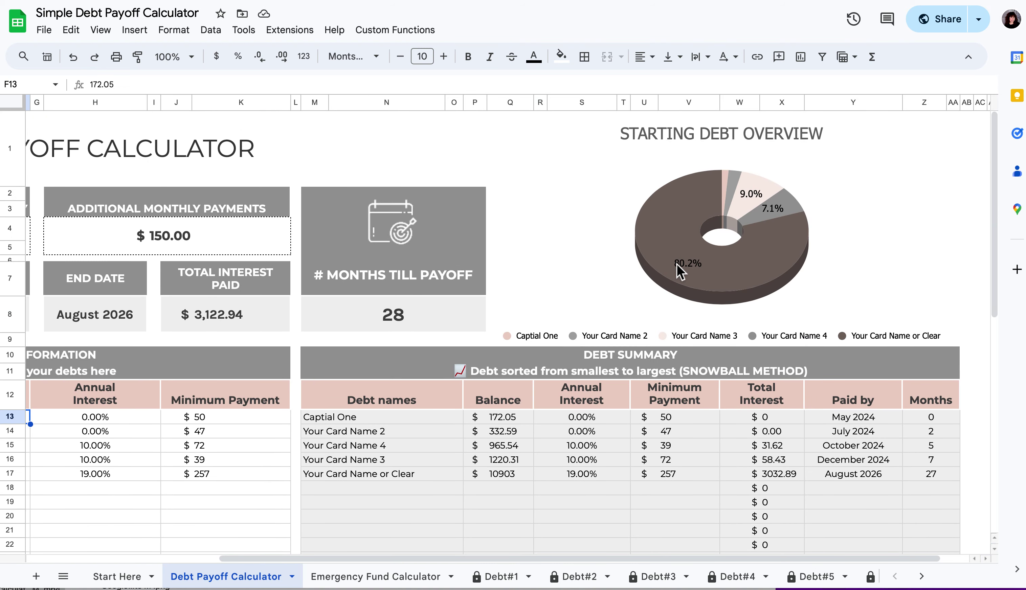
click(726, 181)
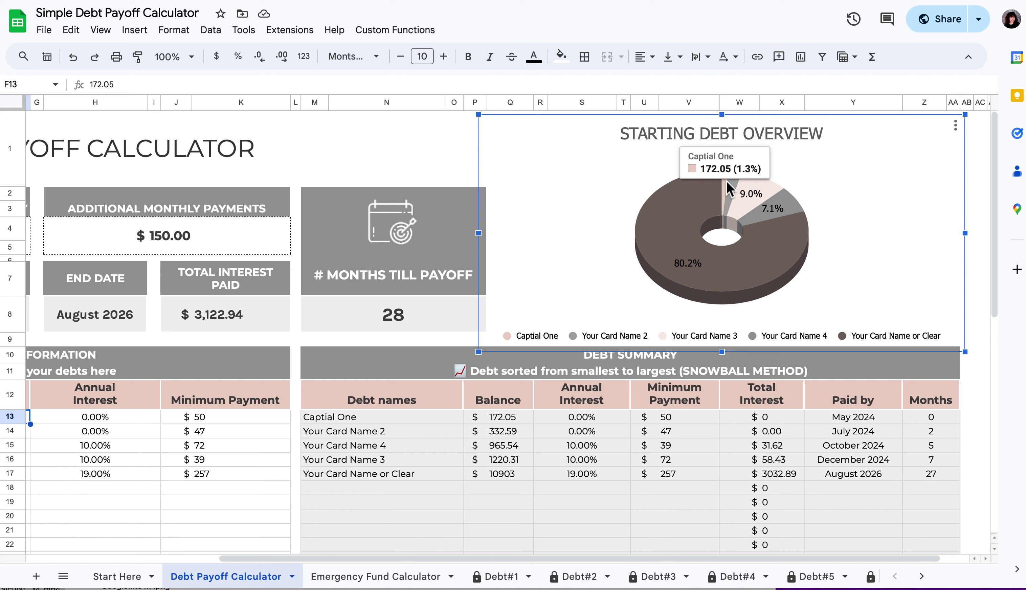
Step: Set the additional monthly payments amount to 300
double_click(174, 246)
drag(189, 235, 143, 227)
text(300)
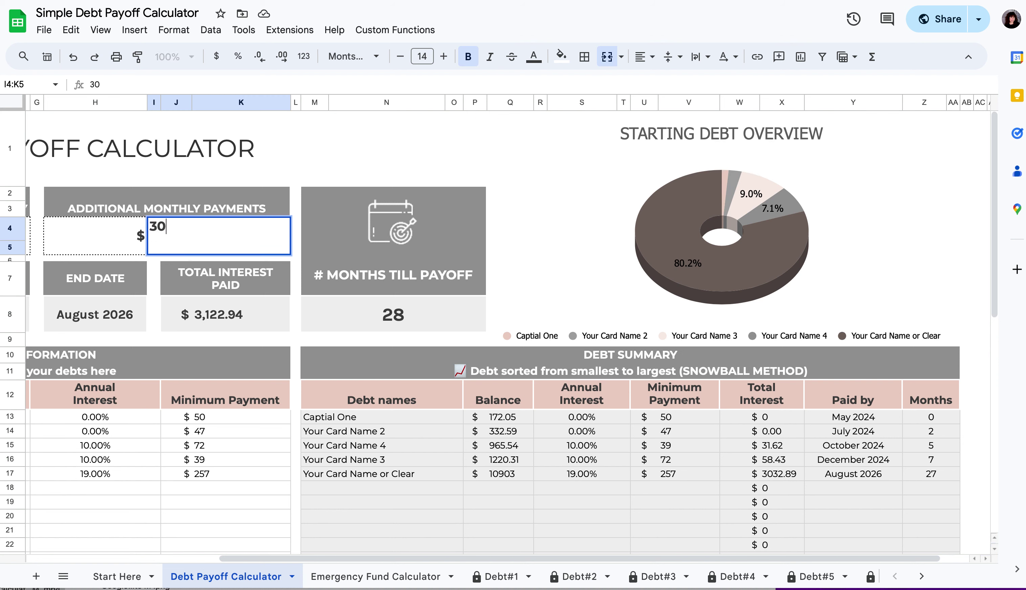
click(195, 434)
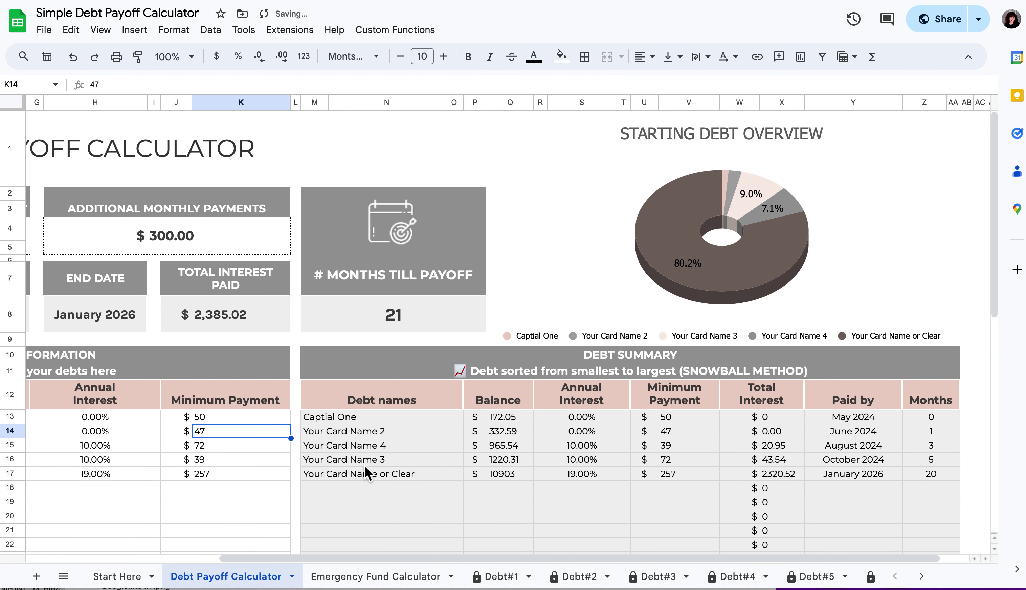
Step: Examine the payoff dates and months for all five debts in the debt summary, then the number of months till payoff
scroll(365, 466, left, 2)
scroll(365, 466, right, 3)
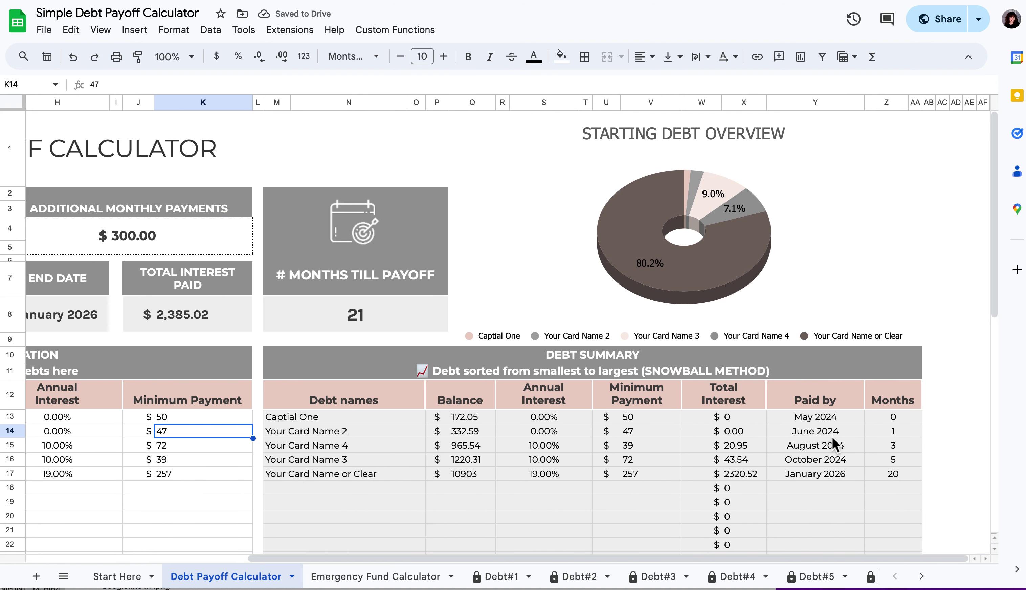
drag(909, 429, 910, 472)
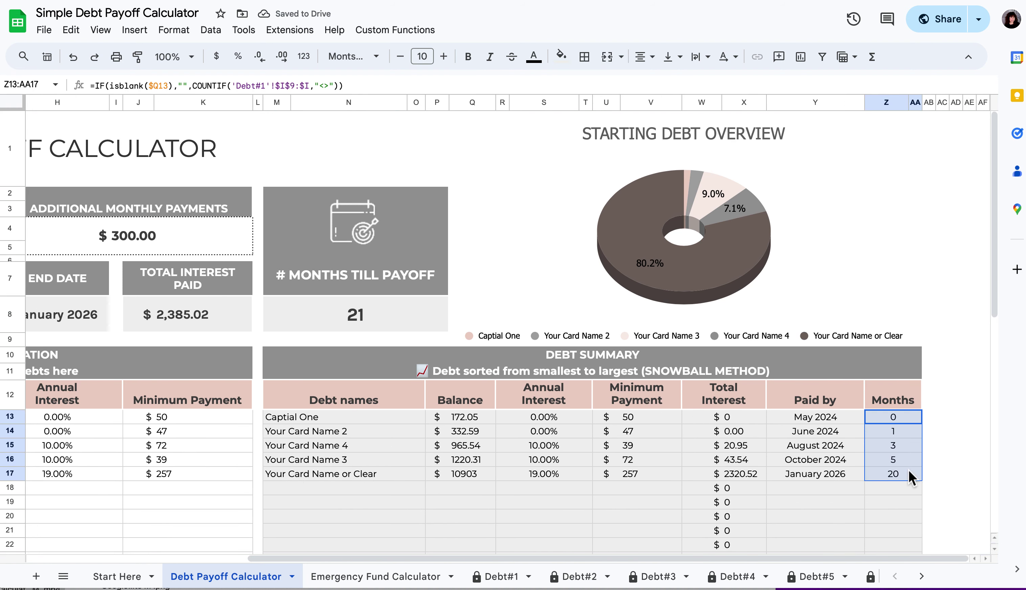
click(352, 320)
scroll(173, 431, left, 5)
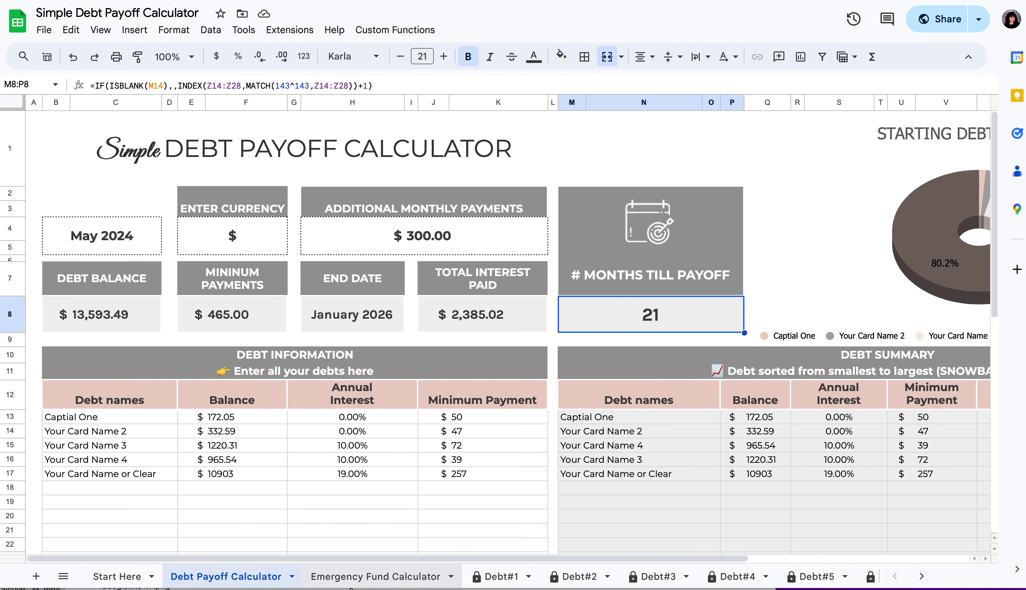
Step: Open the Emergency Fund Calculator sheet and look over its start date, monthly allocation and basic budget sections
click(348, 580)
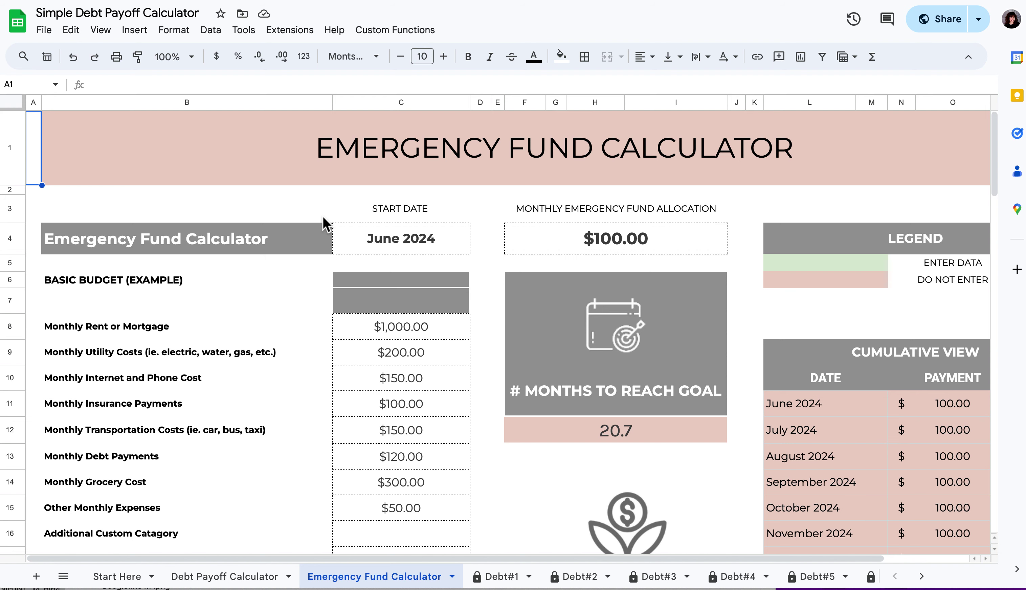
scroll(323, 217, down, 1)
scroll(323, 216, up, 1)
scroll(323, 216, down, 1)
scroll(322, 217, up, 1)
Step: Review the basic budget categories and amounts, then inspect the formula for total monthly living expenses
drag(154, 285, 153, 540)
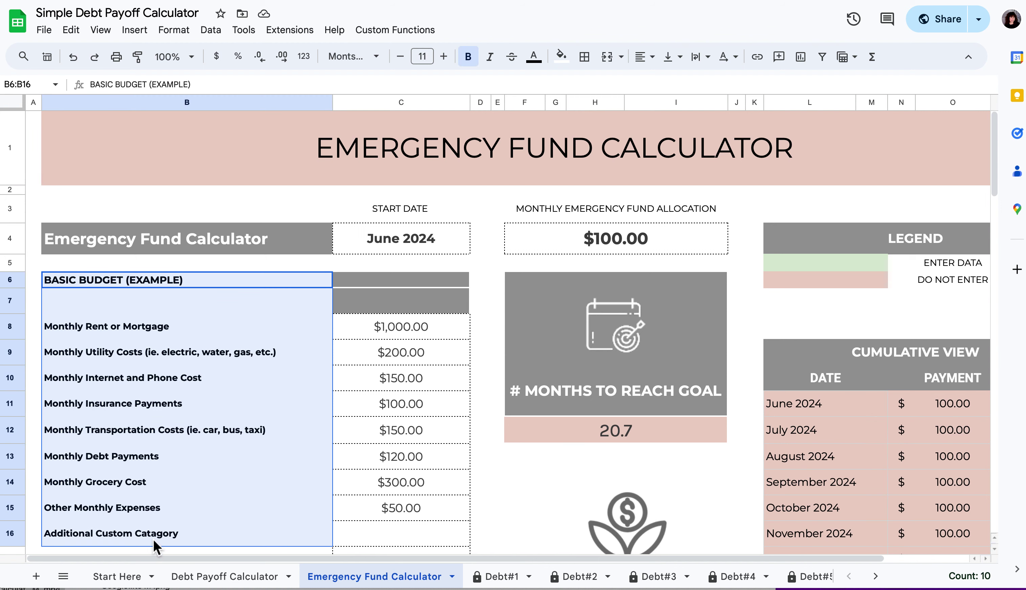
scroll(146, 362, down, 3)
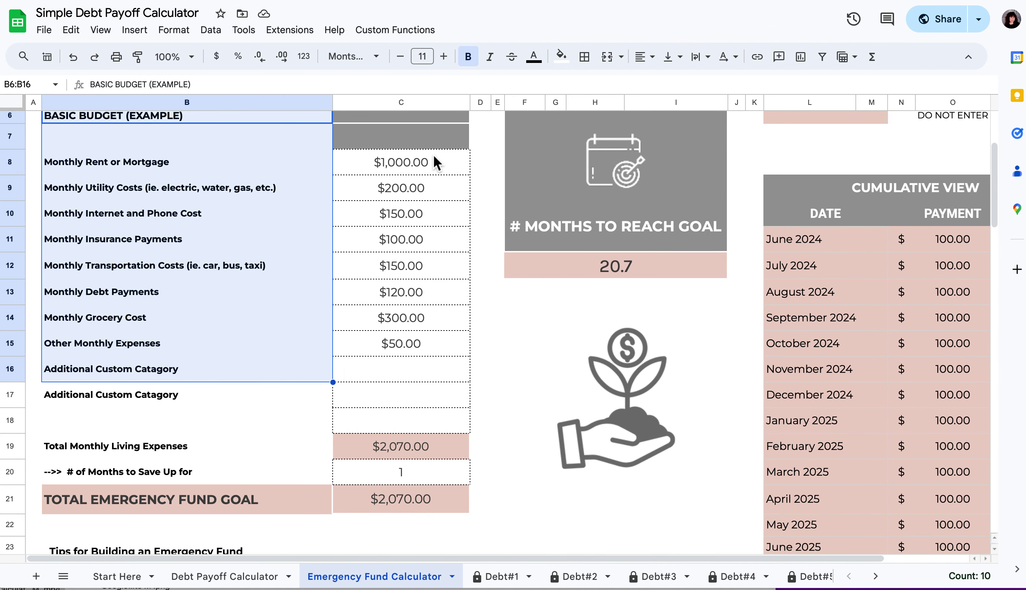
click(434, 155)
click(212, 163)
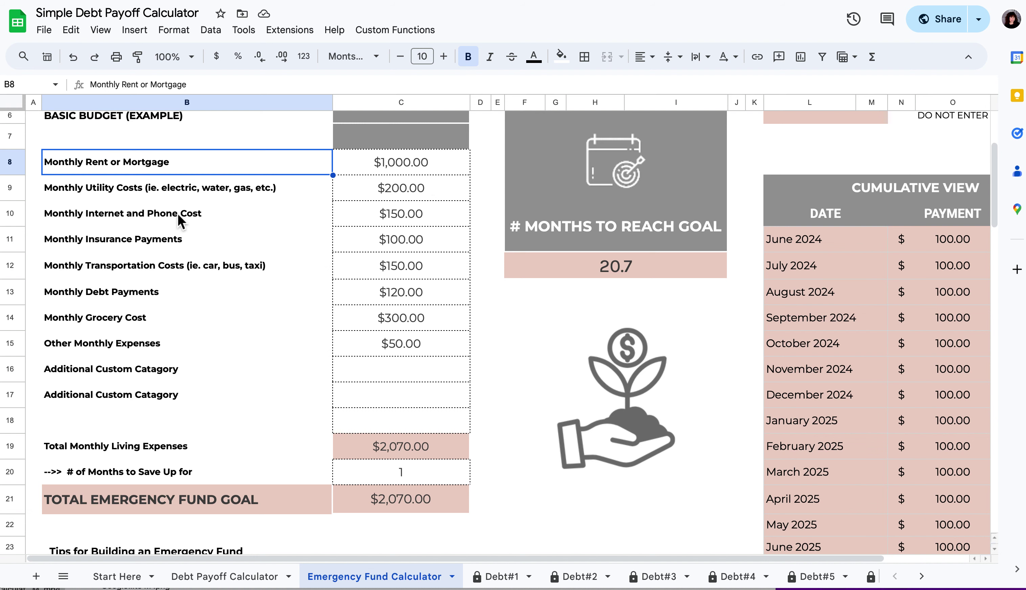
scroll(178, 215, down, 1)
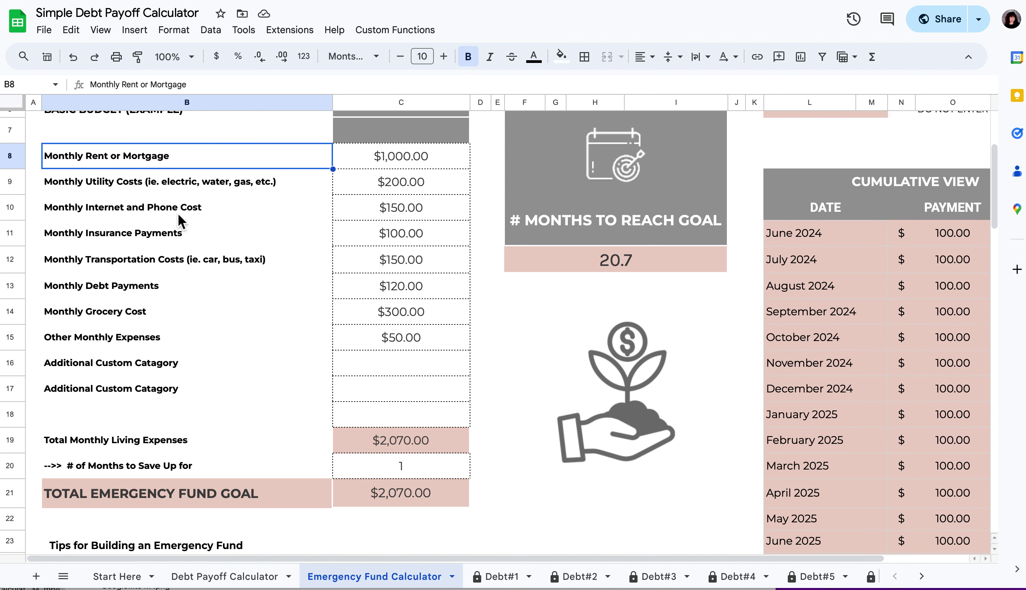
click(403, 442)
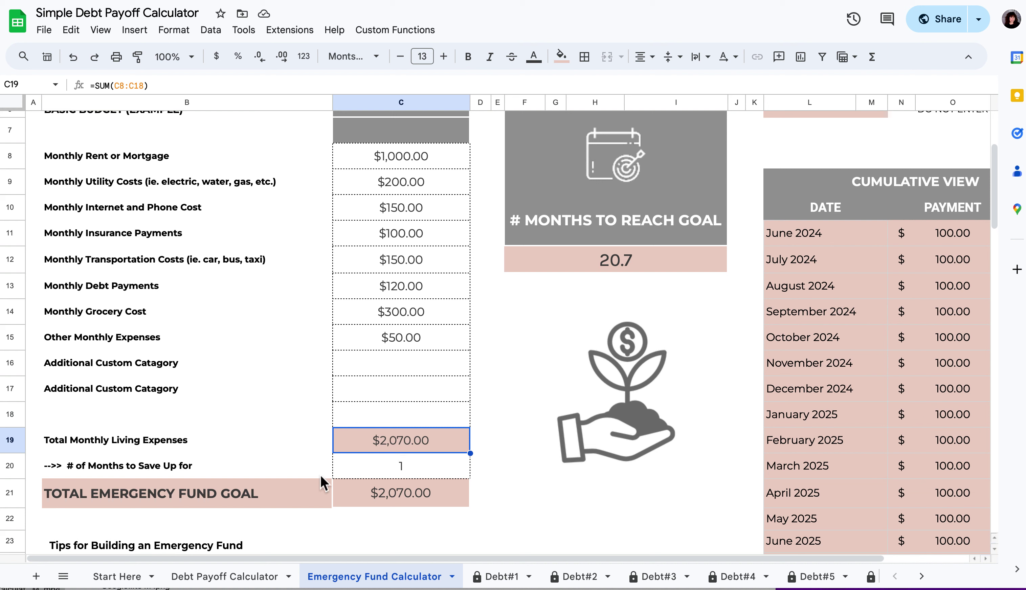
Step: Set the number of months to save up for to 3 and check the number of months to reach the goal
click(406, 472)
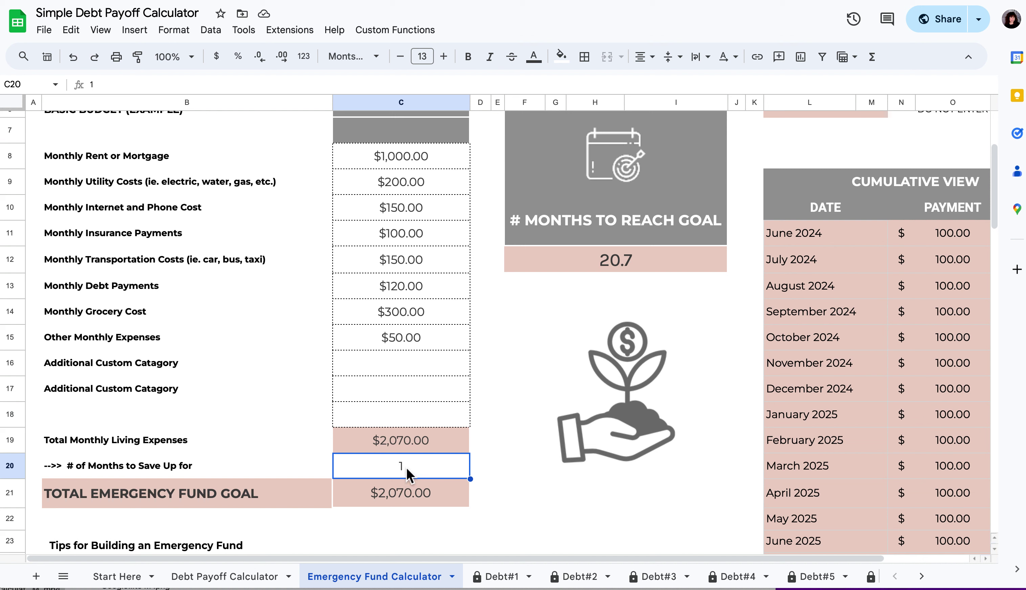
text(3)
click(534, 491)
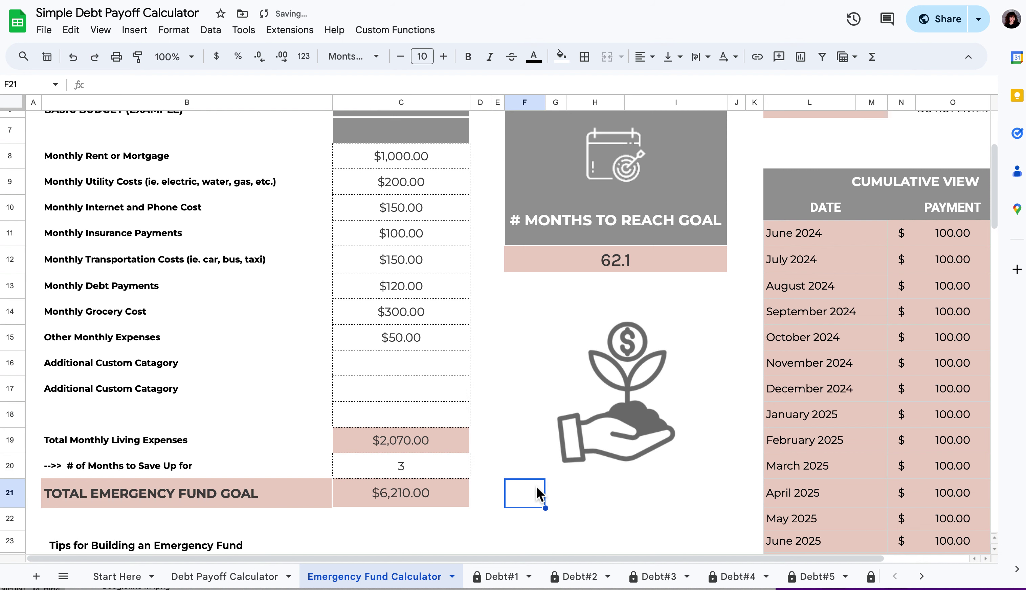
click(620, 262)
Step: Set the number of months to save up for to 1, then inspect the months to reach the goal and the total emergency fund goal
click(402, 473)
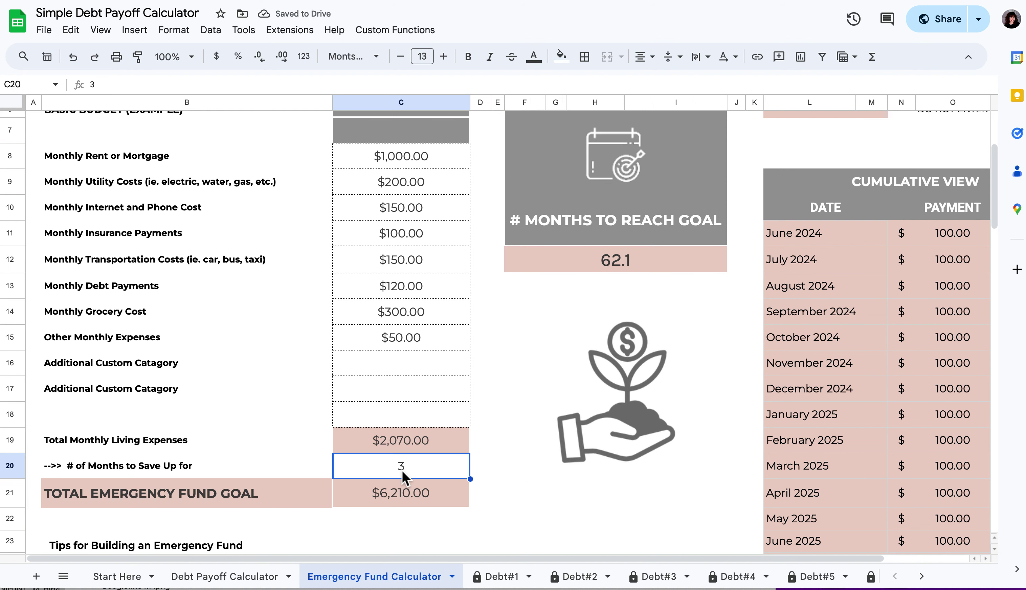
text(1)
click(484, 470)
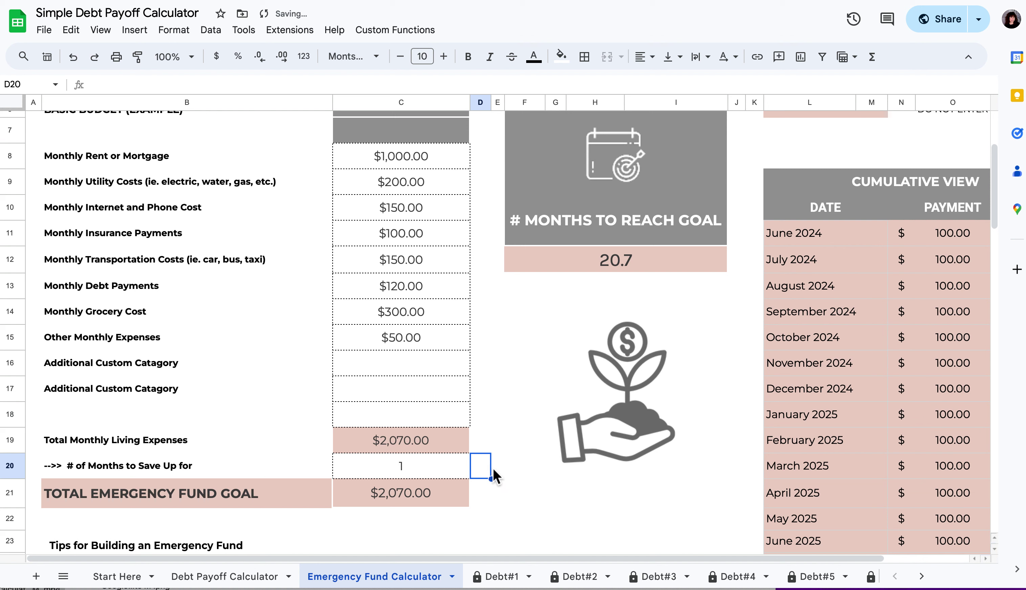
click(614, 262)
click(436, 476)
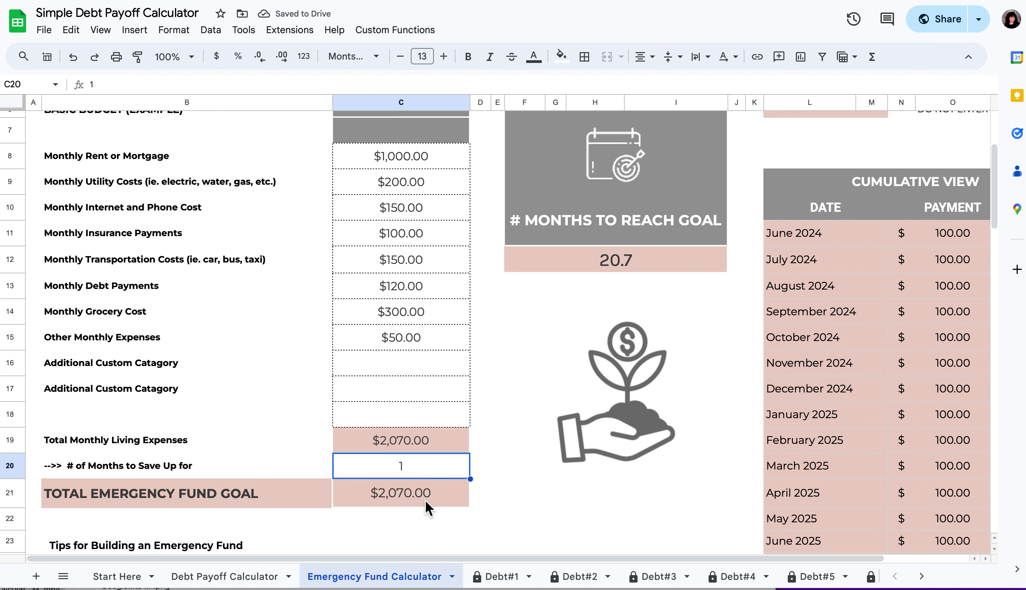
click(425, 500)
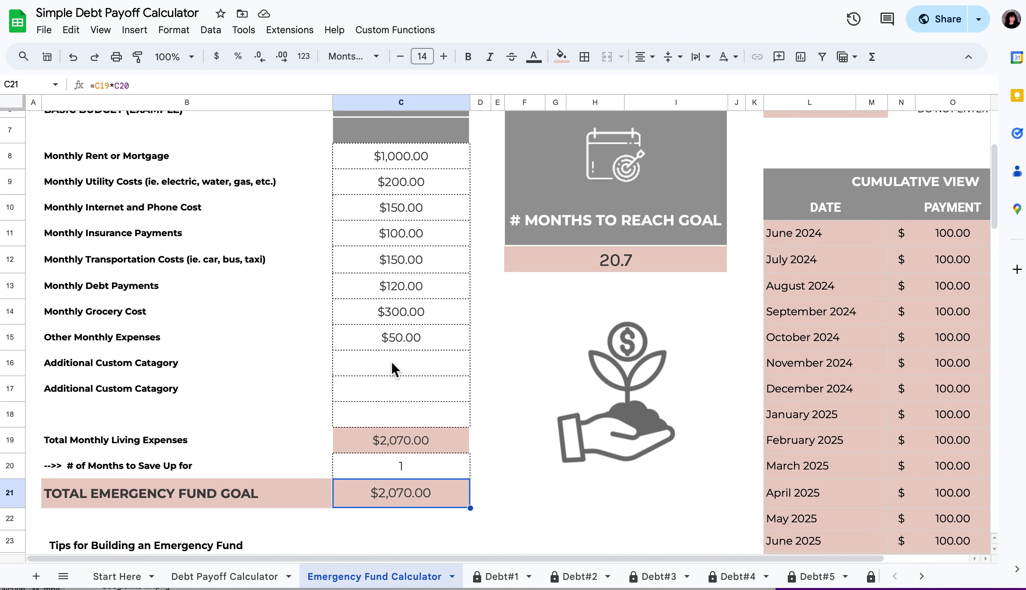
Step: Examine the monthly allocation, the emergency fund goal, and the dates, payments and balances in the cumulative view
scroll(391, 362, down, 3)
scroll(391, 362, up, 5)
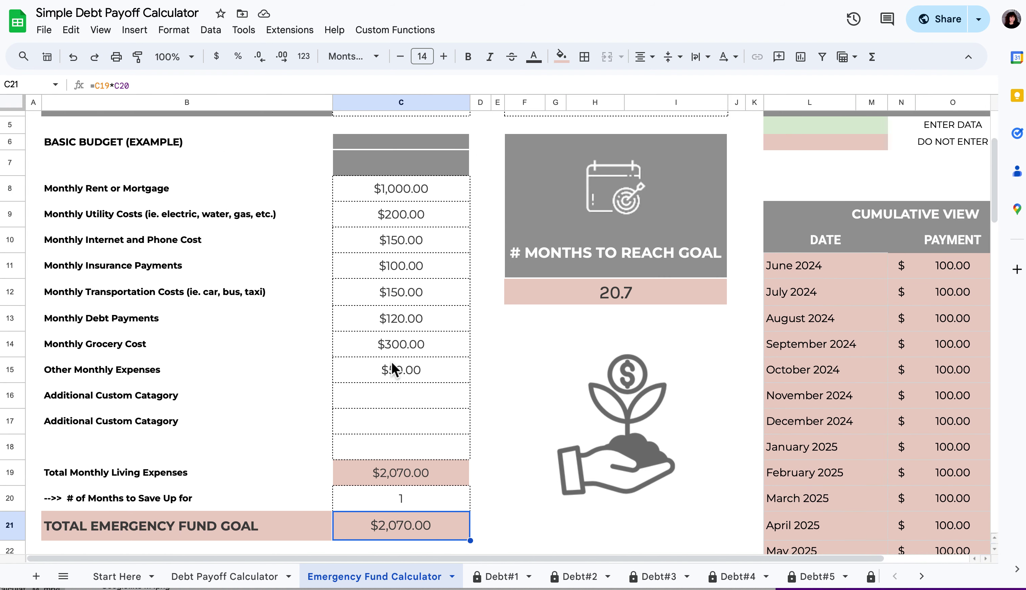
scroll(391, 362, right, 2)
scroll(391, 362, up, 3)
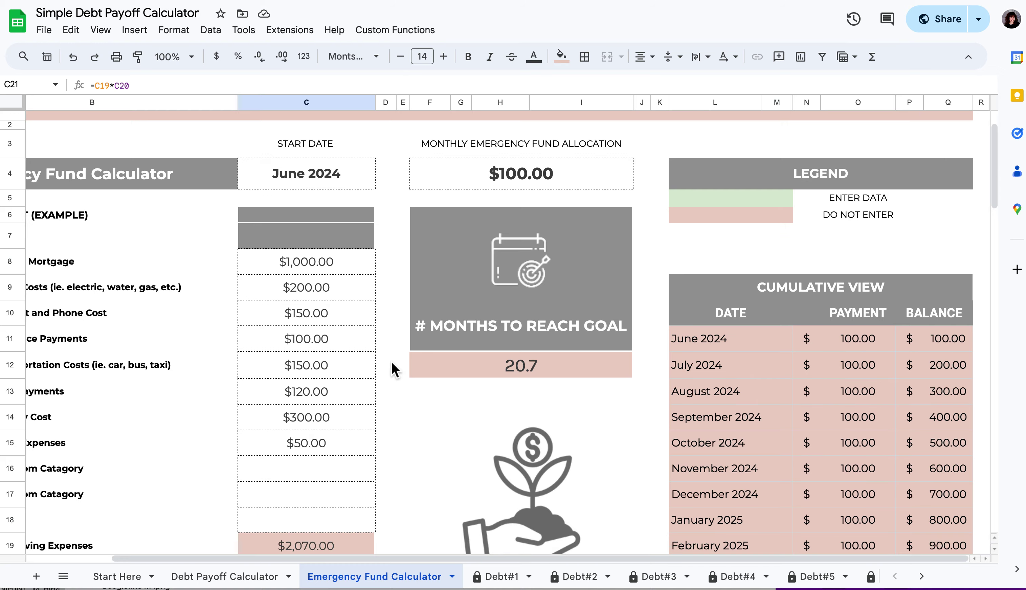
scroll(391, 362, left, 2)
scroll(392, 362, down, 5)
scroll(391, 362, right, 2)
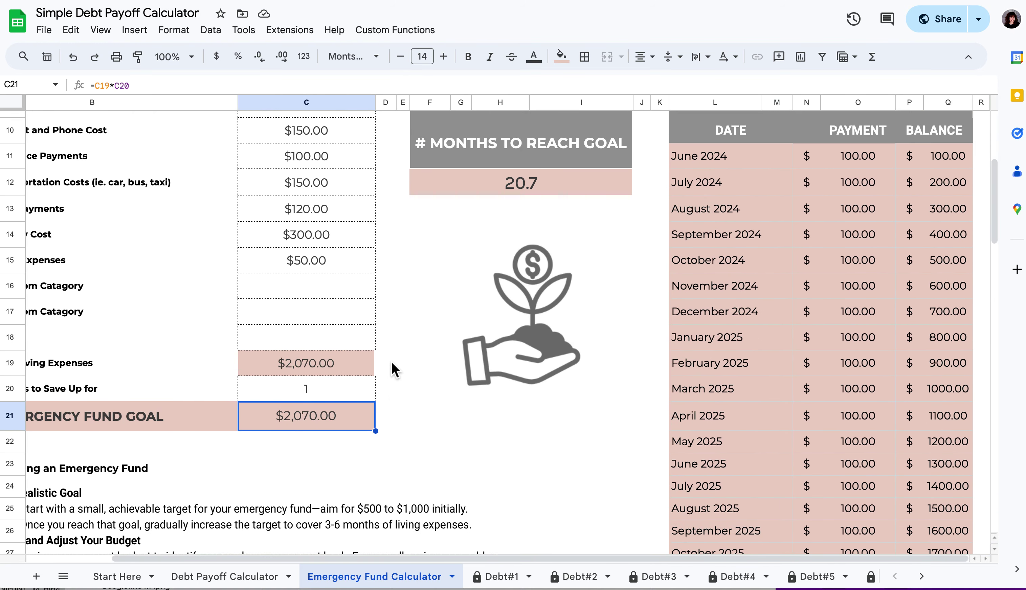
scroll(391, 362, up, 1)
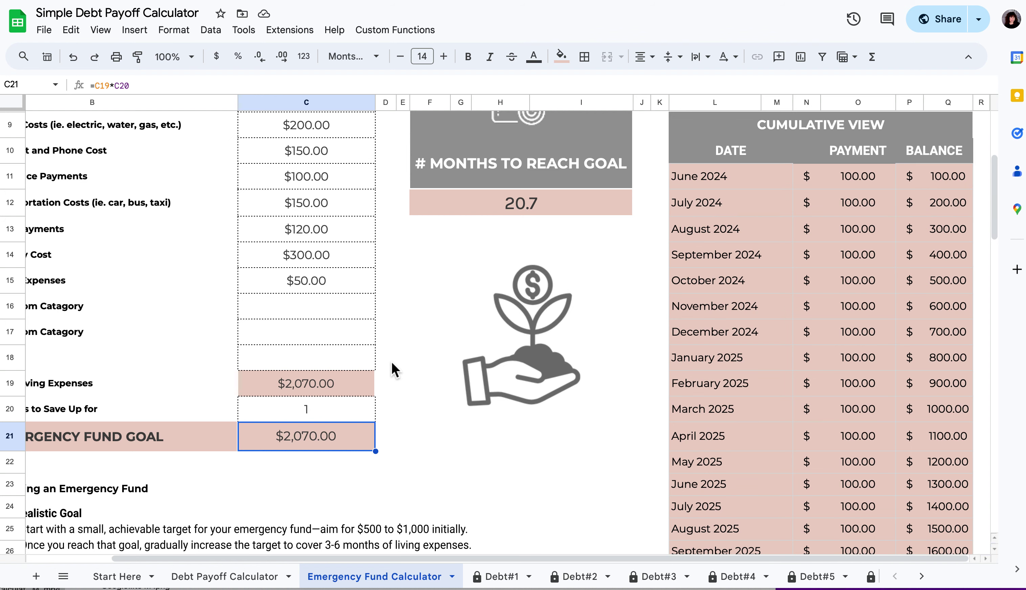
Step: Look through the tips for building an emergency fund below the total emergency fund goal
scroll(391, 363, left, 2)
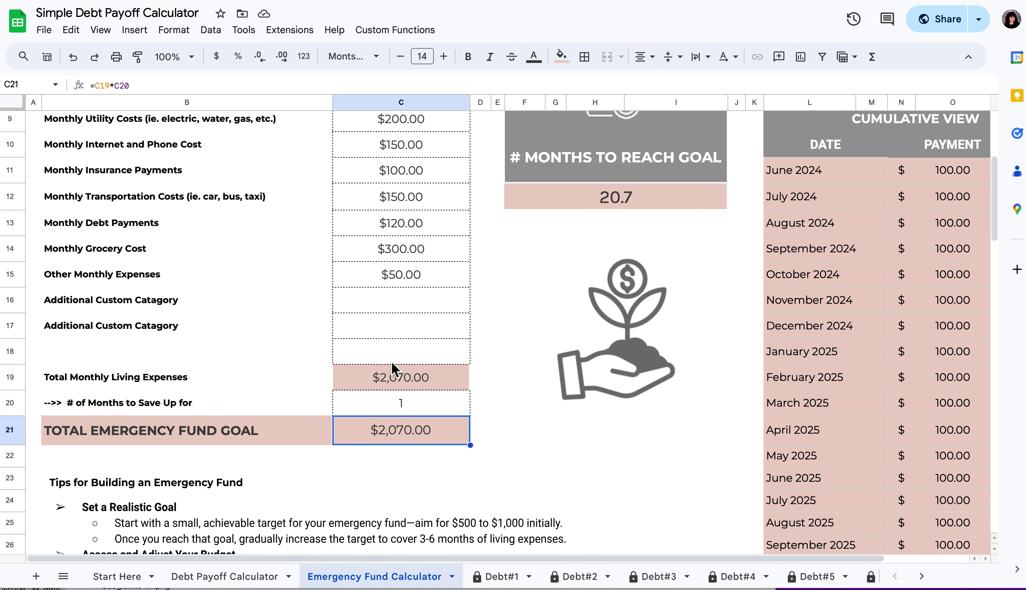
scroll(392, 362, down, 5)
scroll(391, 362, up, 3)
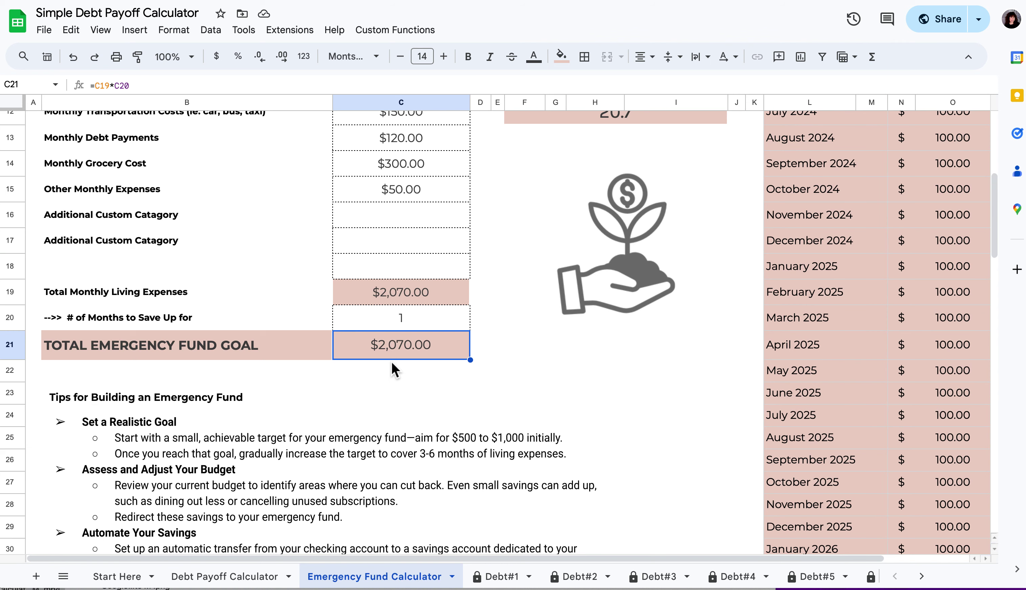
Step: Highlight the cumulative view's dates, payments and balances from June 2024 through December 2024
scroll(391, 362, right, 2)
scroll(391, 362, up, 3)
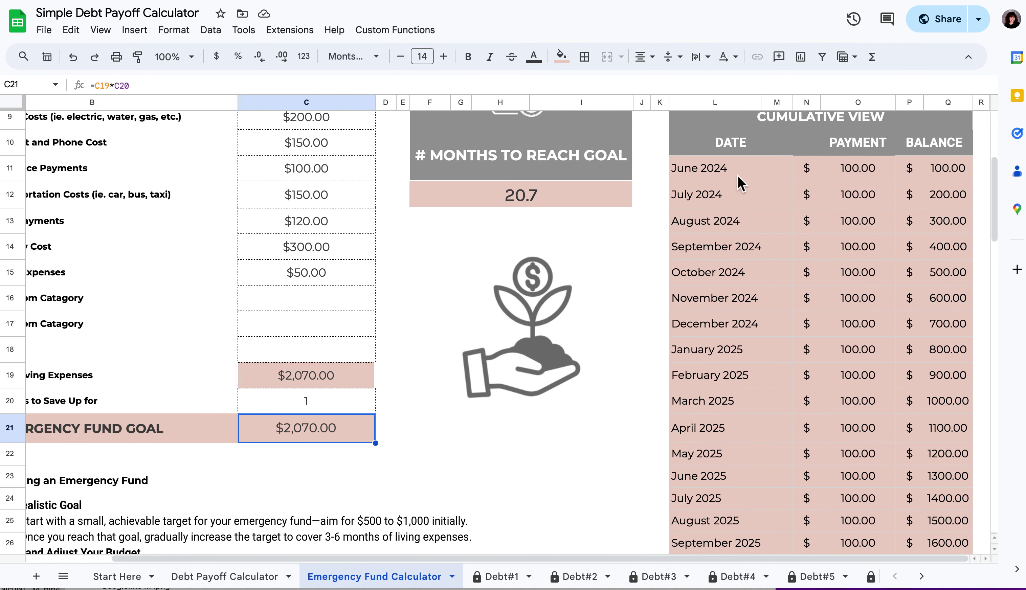
drag(738, 166, 946, 212)
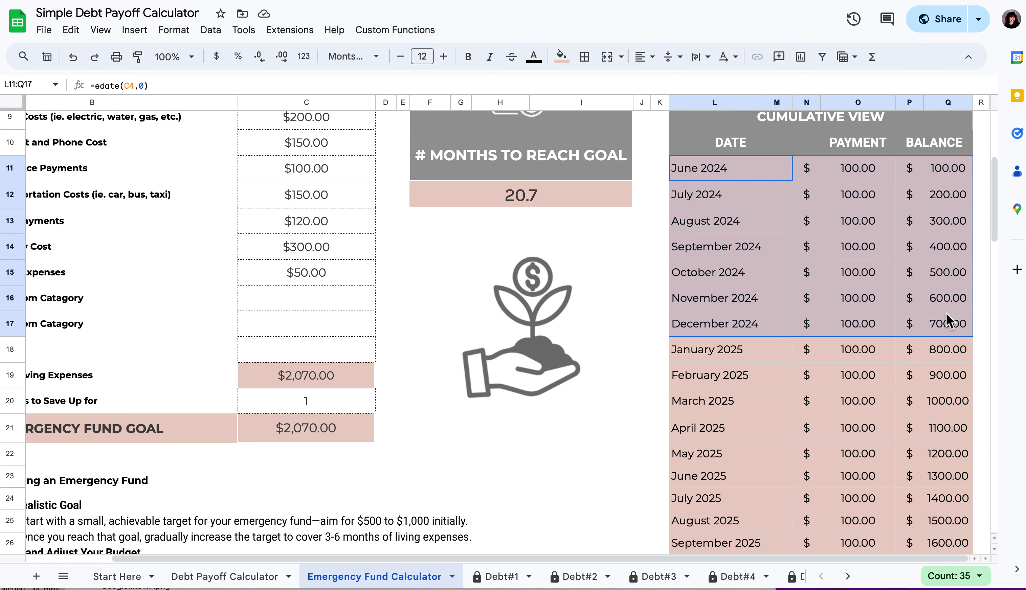
Step: Inspect the formulas behind the months to reach goal, the total emergency fund goal and the total monthly living expenses
click(593, 201)
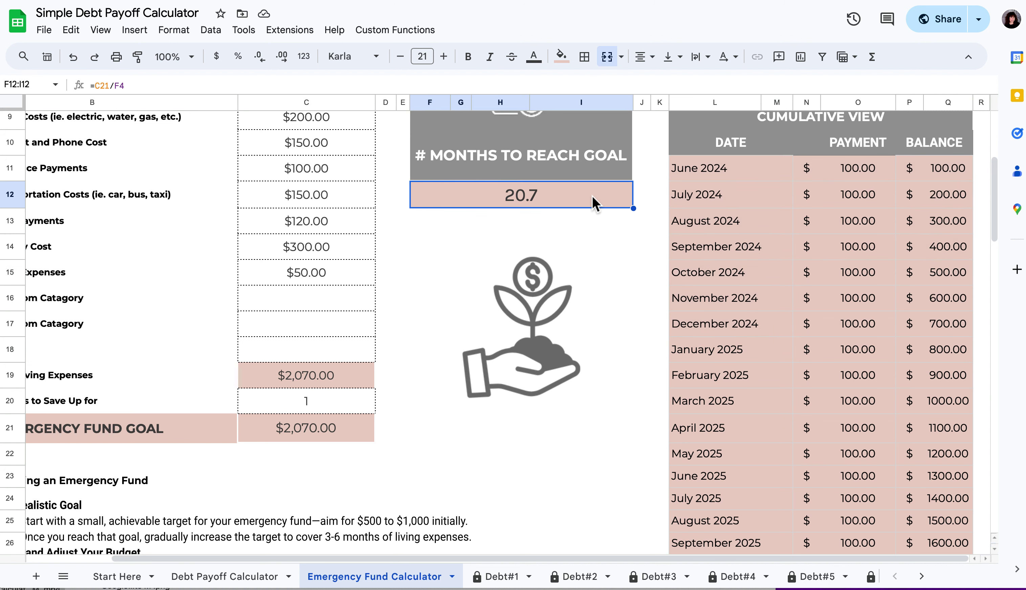
click(331, 426)
click(340, 386)
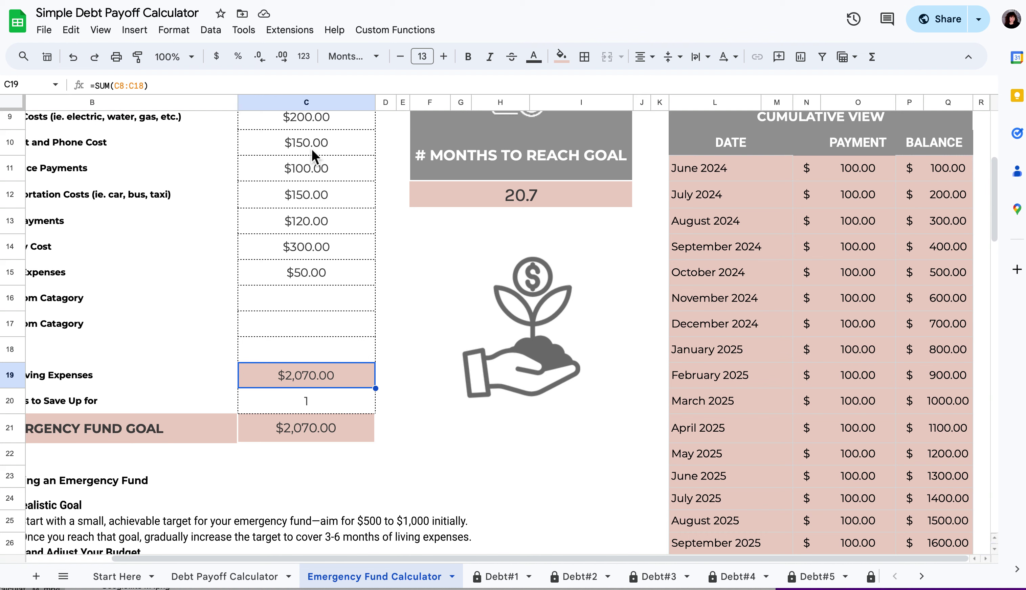
Step: Set the monthly emergency fund allocation to 150
scroll(659, 321, up, 5)
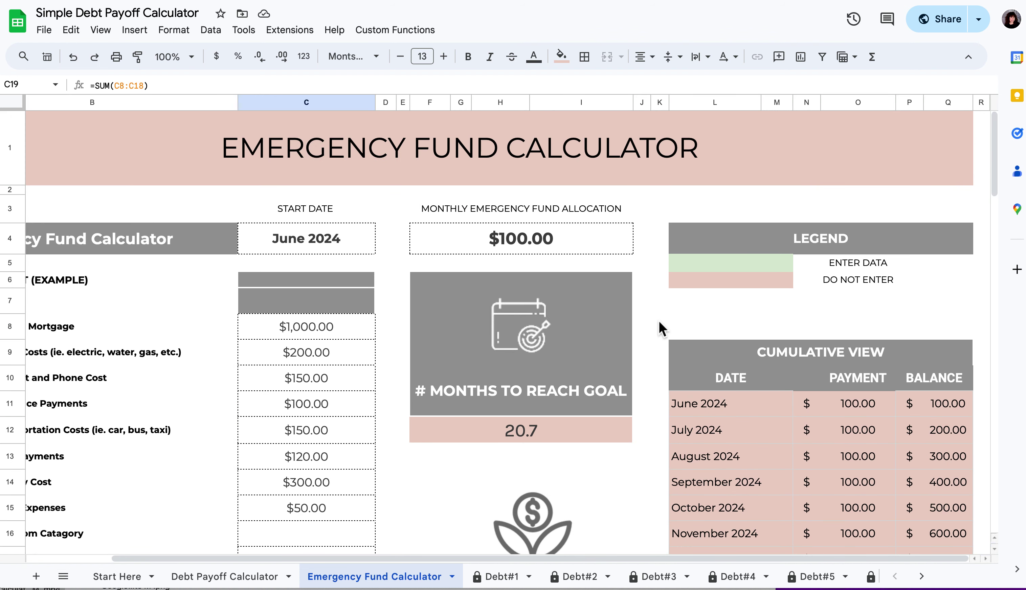
click(529, 248)
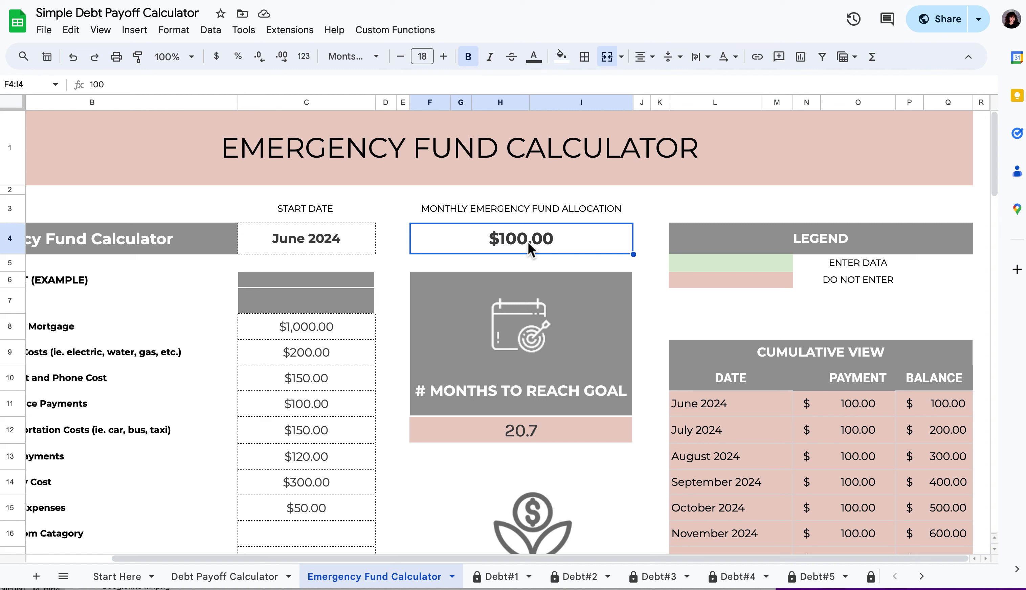
double_click(529, 249)
drag(535, 235, 506, 237)
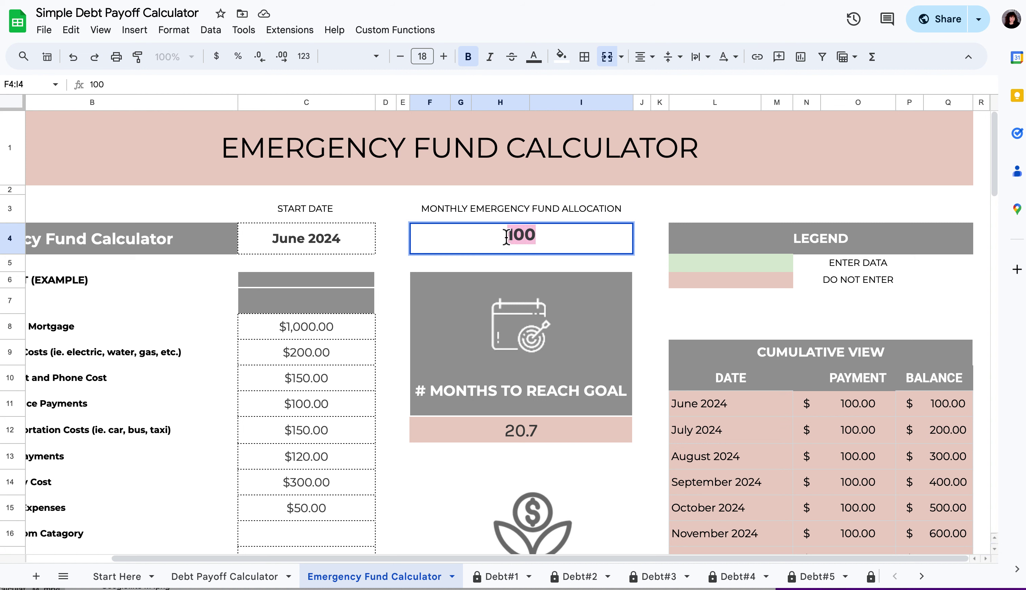
text(150)
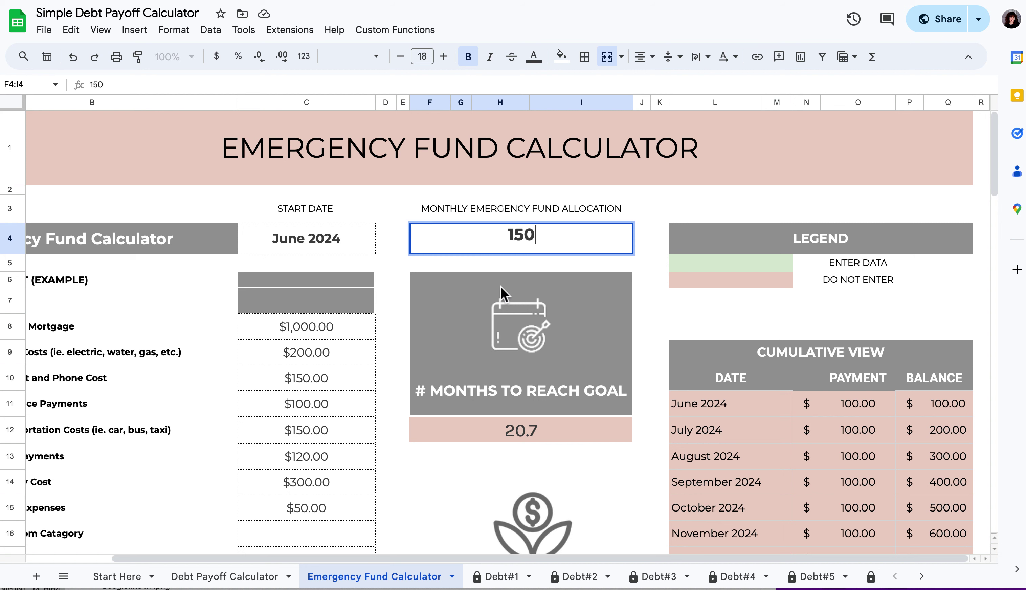
click(525, 267)
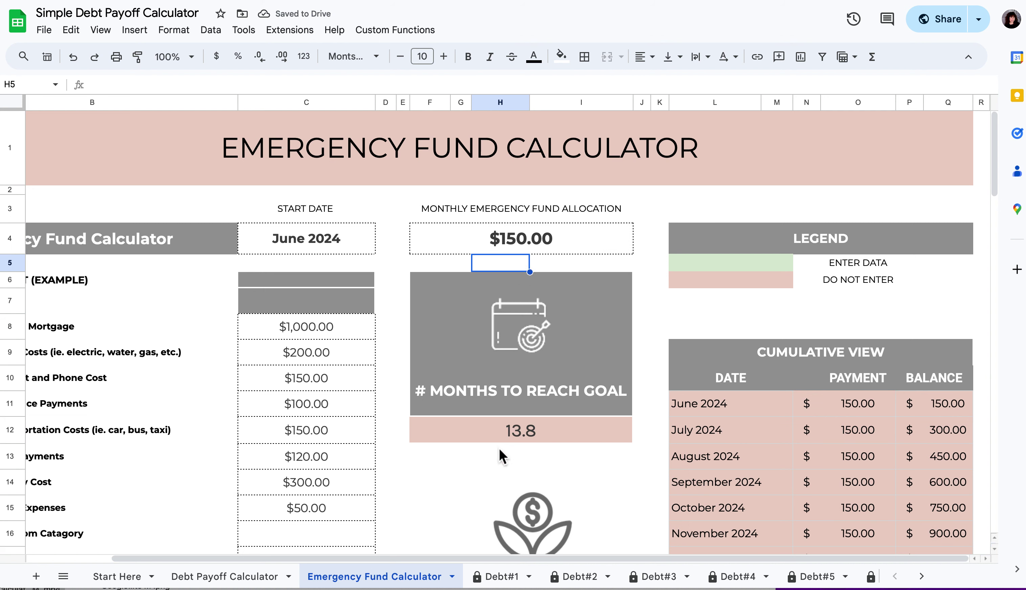
Step: Review the basic budget and cumulative view, then select the number of months to save up for
scroll(499, 449, down, 3)
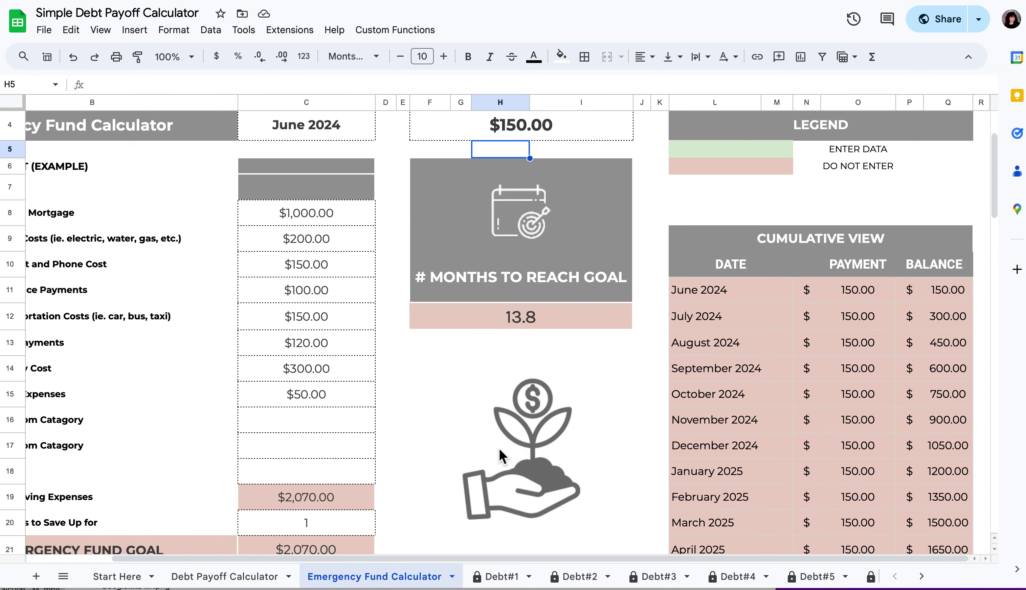
scroll(431, 437, left, 2)
click(405, 509)
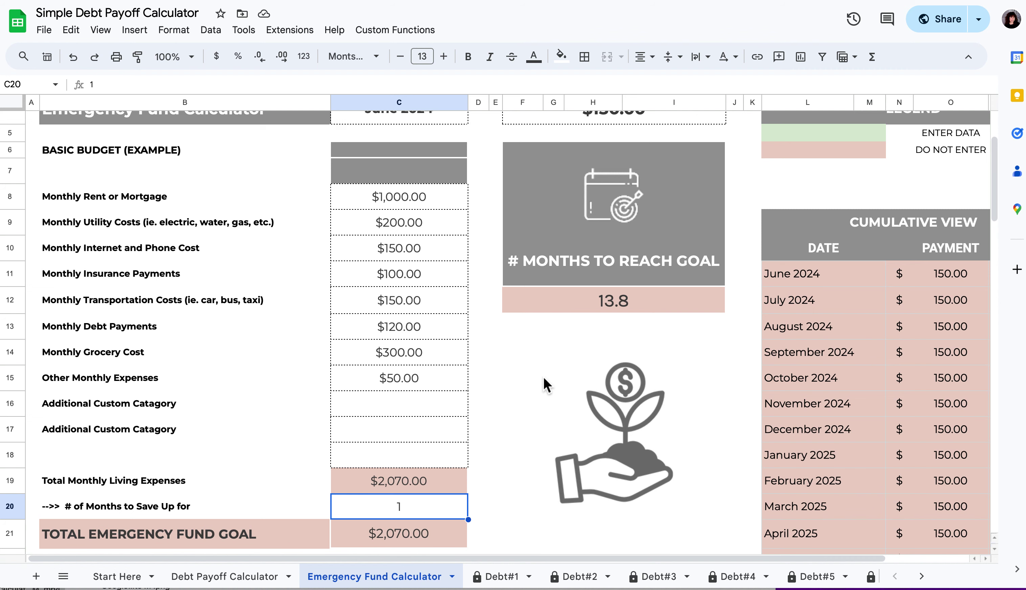
Step: Read through the tips for building an emergency fund below the calculator, then return to the beginning of the sheet
scroll(543, 378, down, 5)
scroll(545, 383, right, 1)
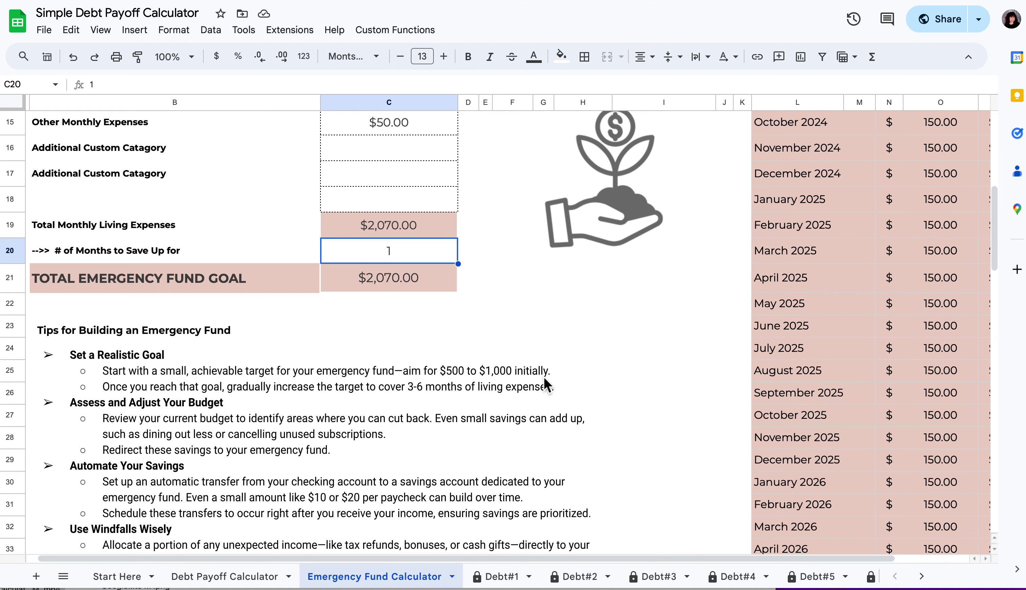
scroll(543, 377, down, 5)
scroll(543, 378, left, 1)
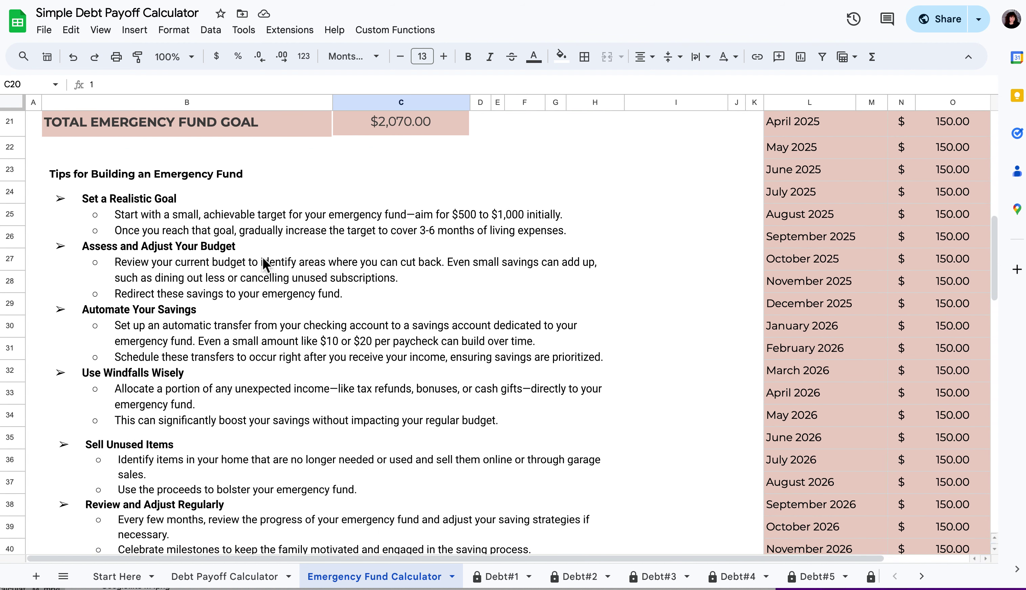
click(168, 179)
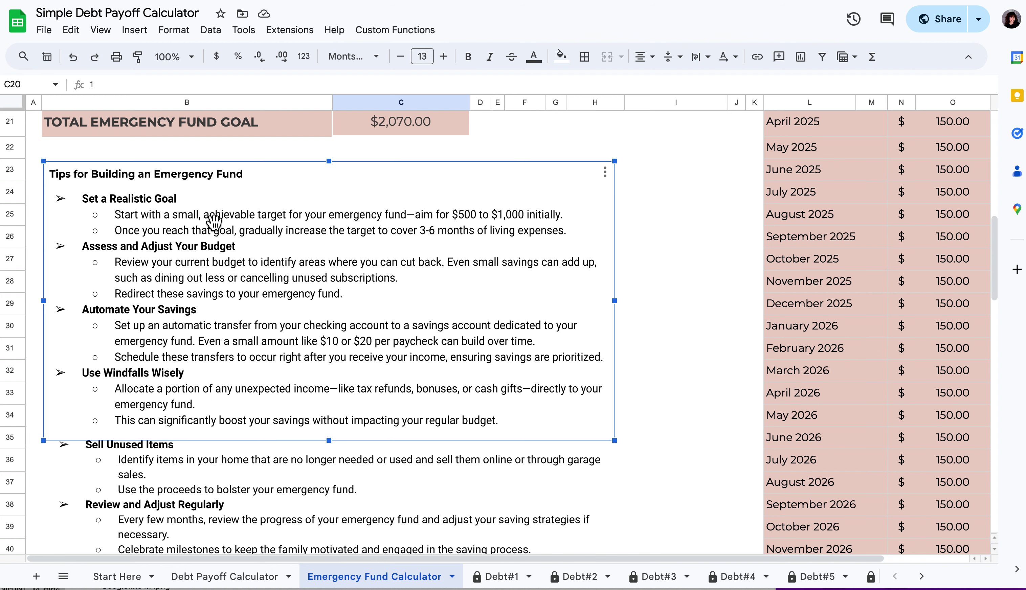
click(716, 332)
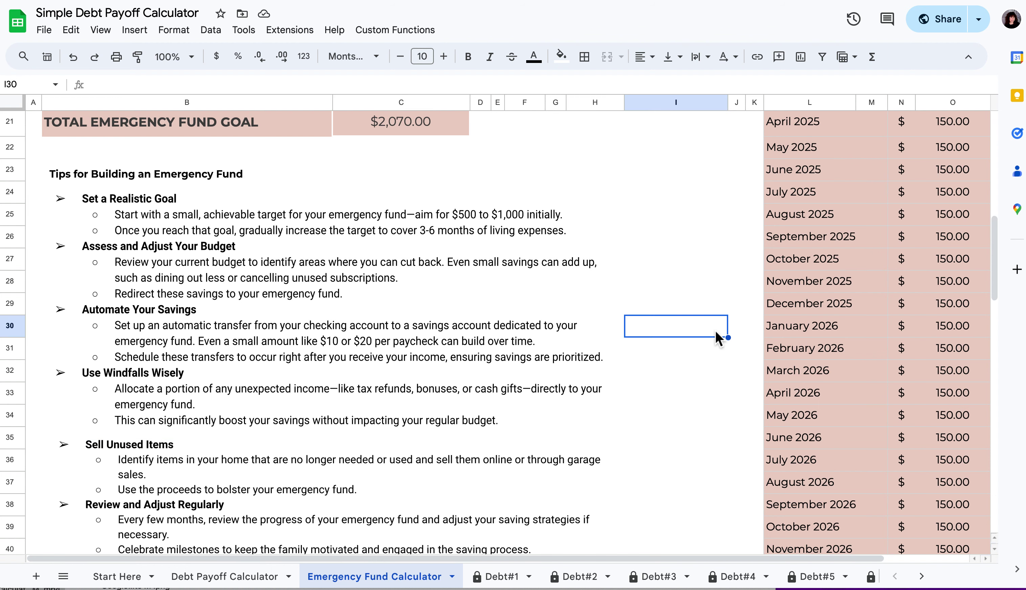
scroll(715, 331, down, 4)
scroll(715, 331, down, 5)
scroll(715, 331, up, 15)
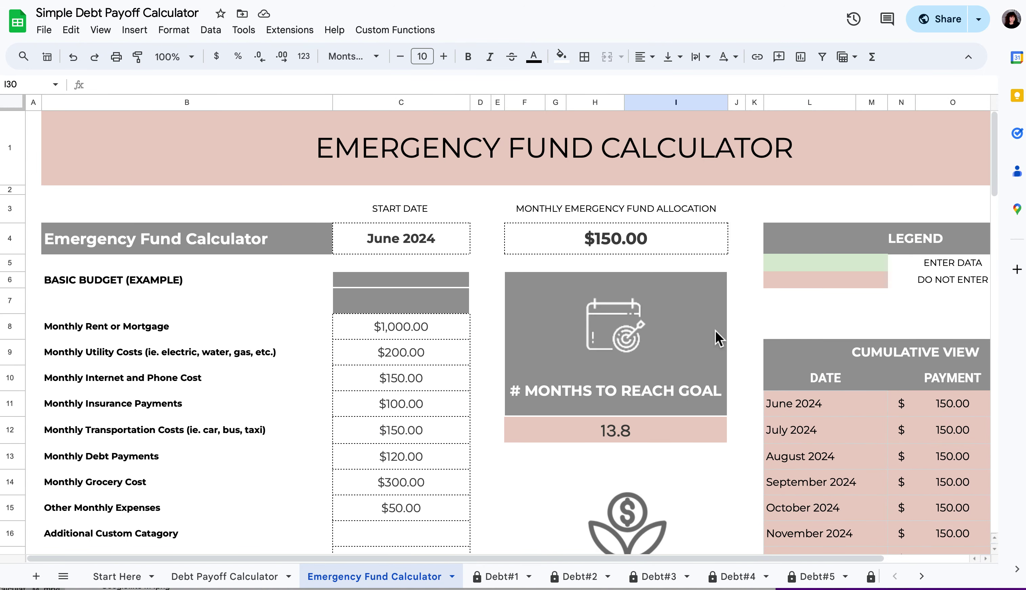
Step: View the Debt#1 schedule, check the Debt Payoff Calculator sheet, and return to Debt#1
click(505, 582)
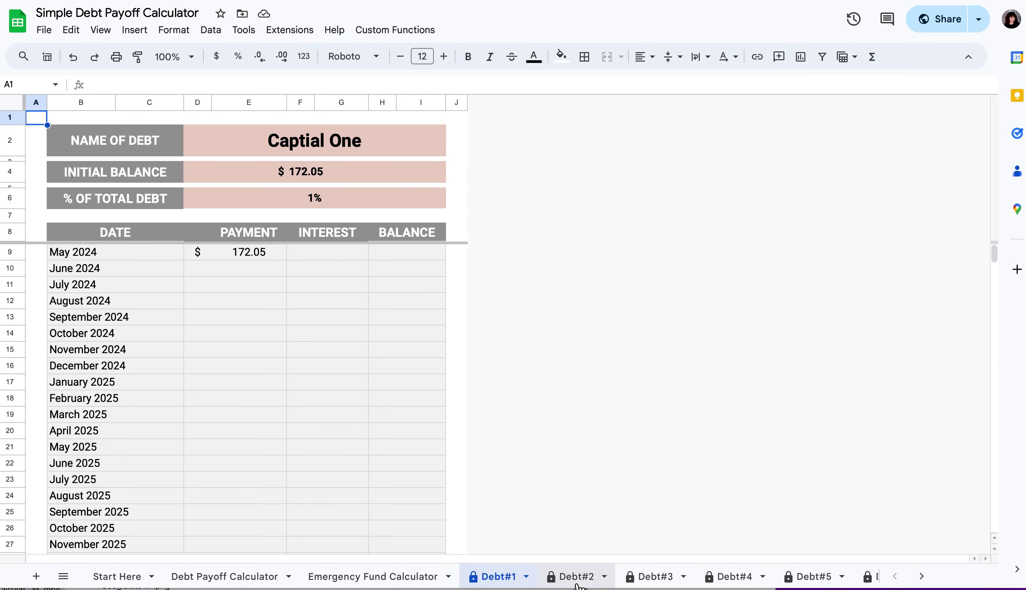
click(240, 582)
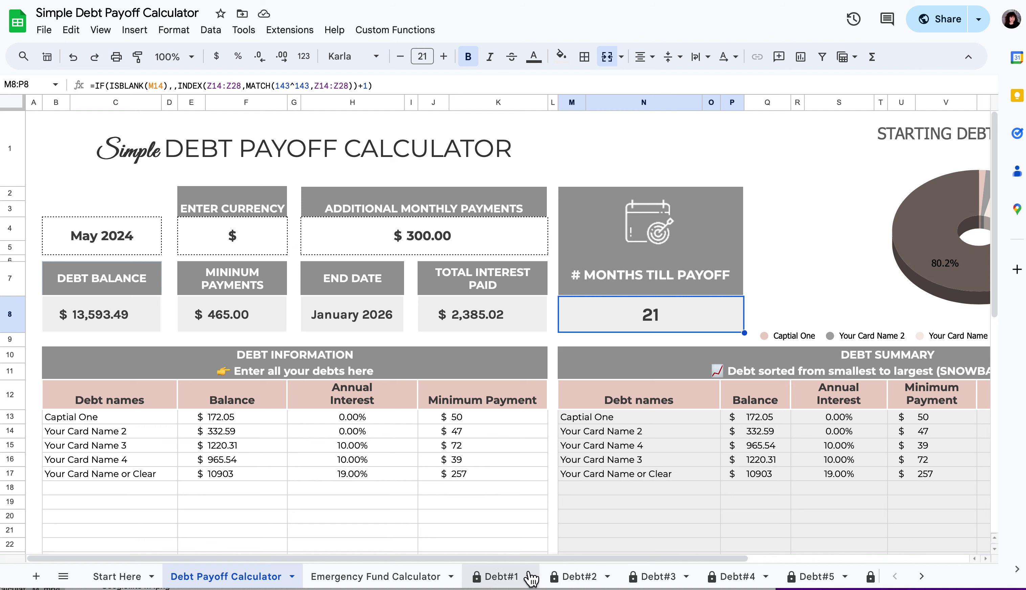
click(503, 582)
Step: Try to edit the protected September 2024 payment cell in the Debt#1 schedule, then cancel the edit
click(233, 270)
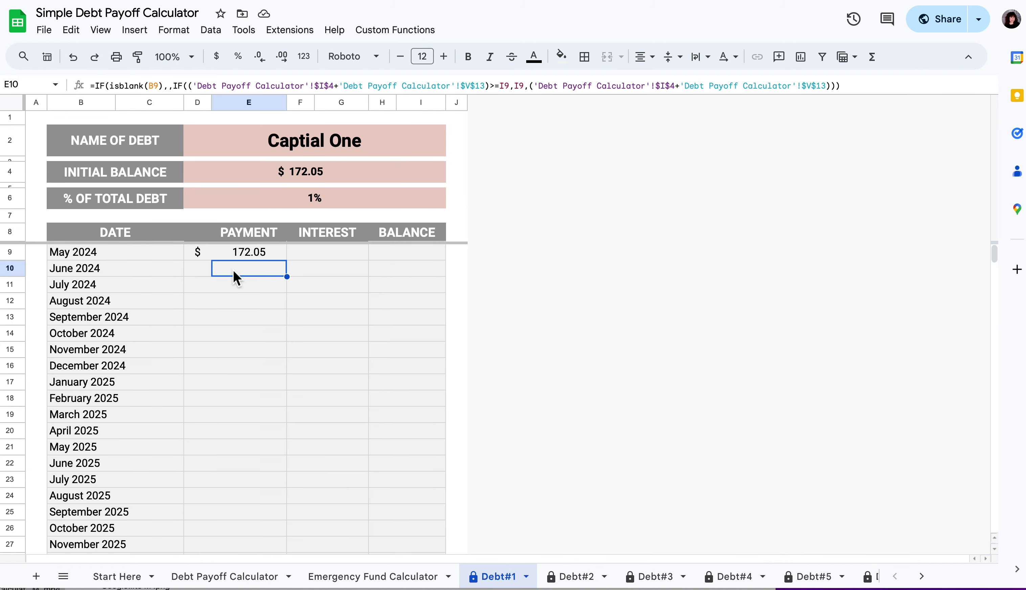
double_click(265, 316)
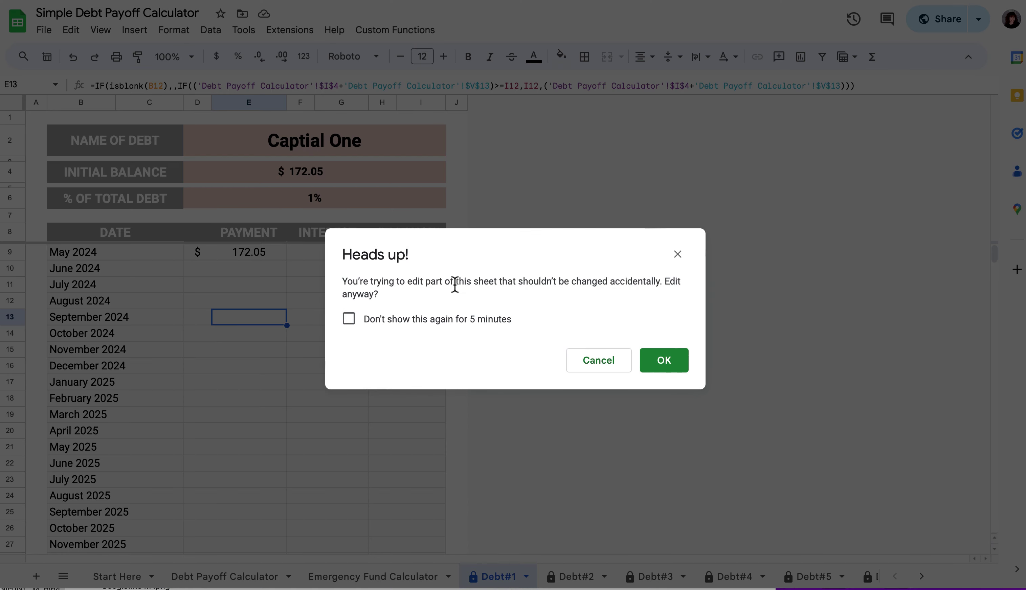
click(602, 371)
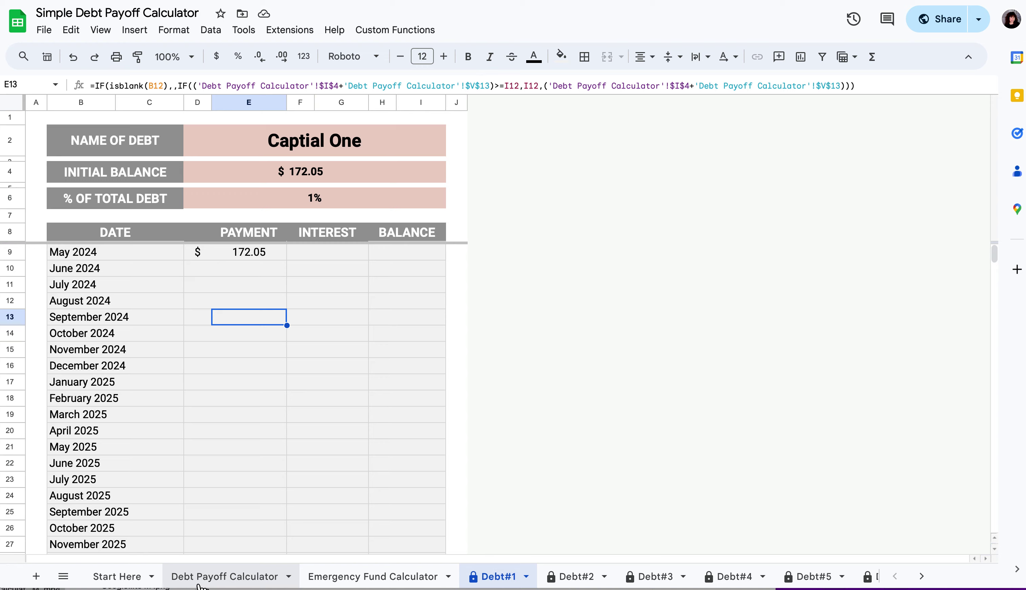
Step: Go to the Start Here sheet and look over its help section, tab descriptions and Getting Started information
click(223, 582)
click(118, 578)
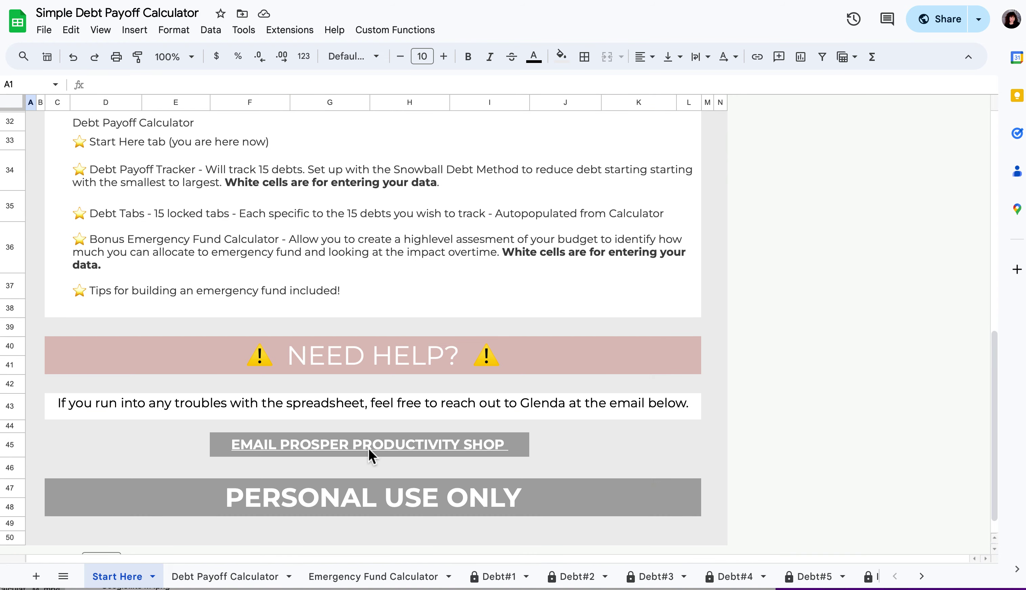
scroll(369, 449, up, 9)
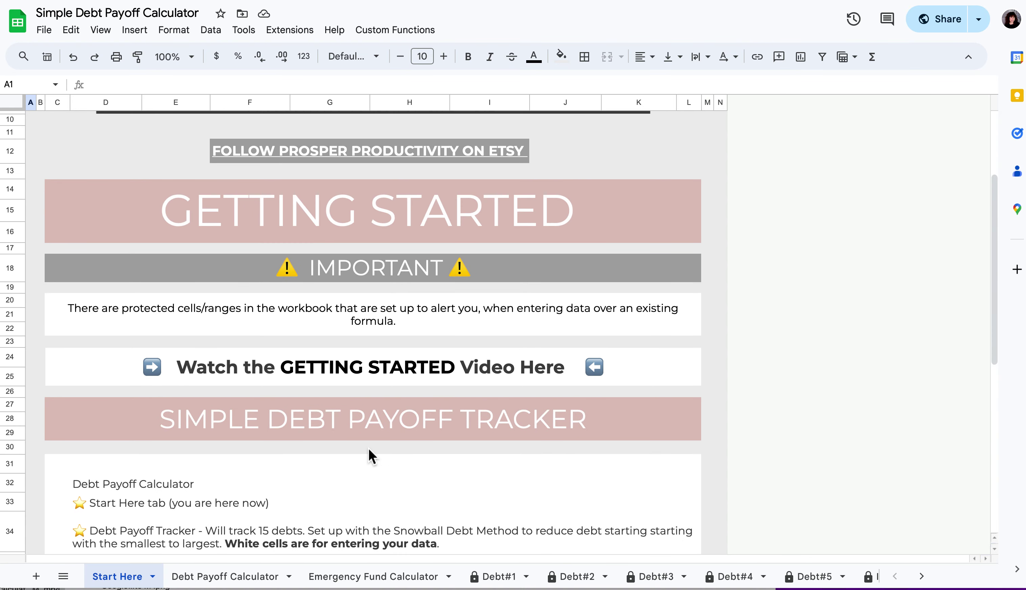